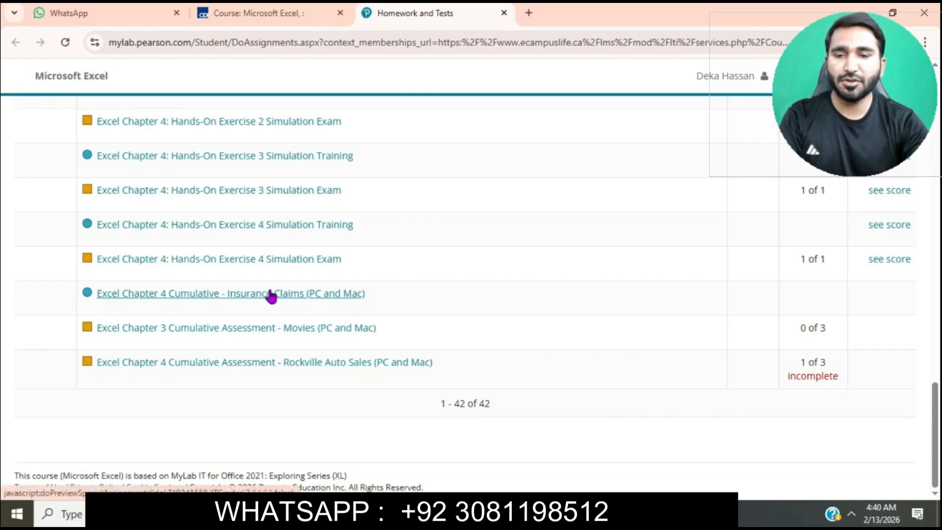
Open the Excel Chapter 4 Cumulative - Insurance Claims (PC and Mac) assignment and download all its starting files.
{"action": "left_click", "coordinate": [240, 296]}
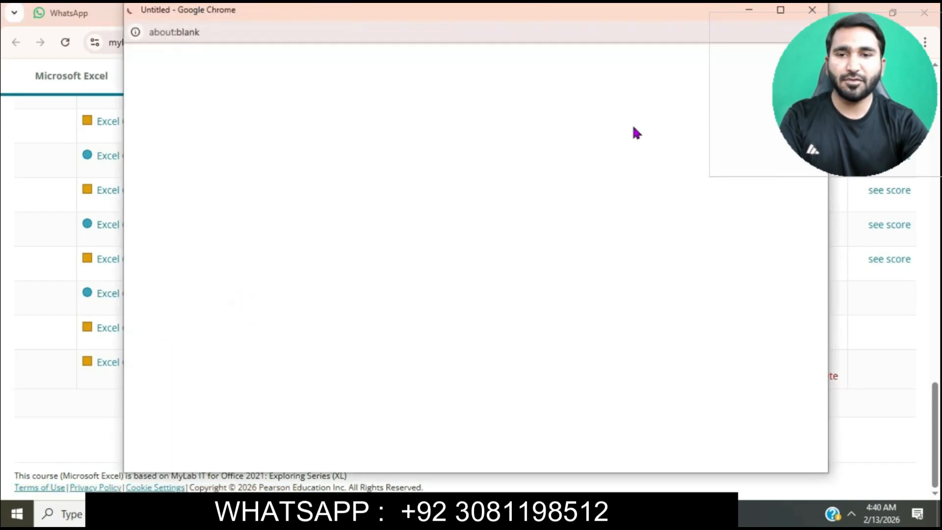
{"action": "left_click", "coordinate": [781, 10]}
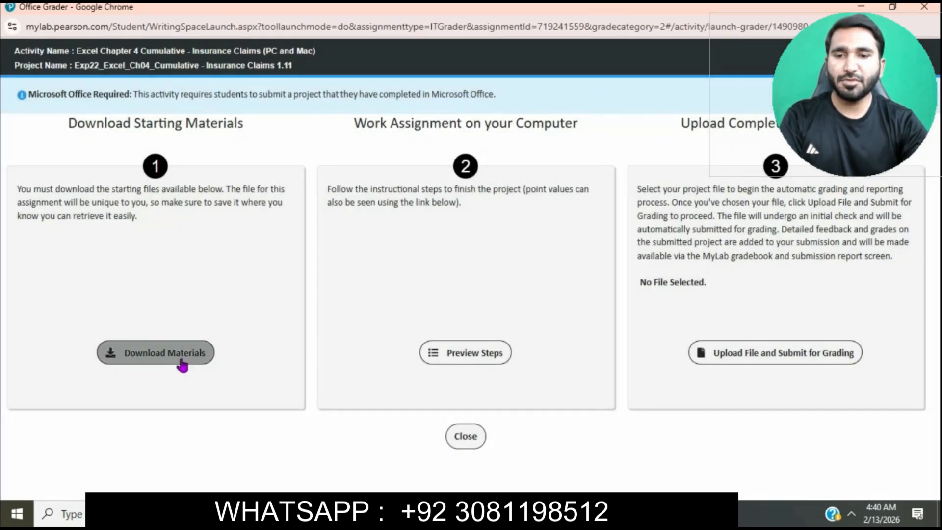
{"action": "left_click", "coordinate": [182, 366]}
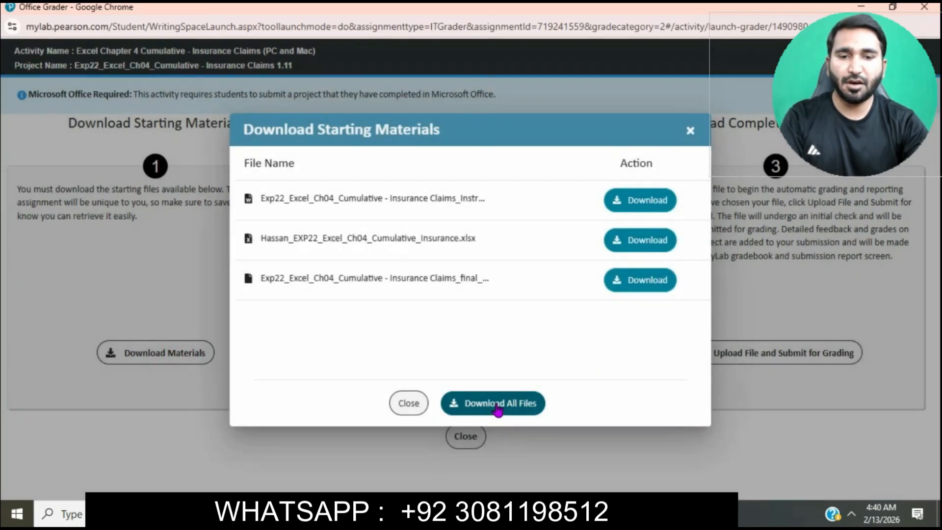
{"action": "left_click", "coordinate": [497, 403]}
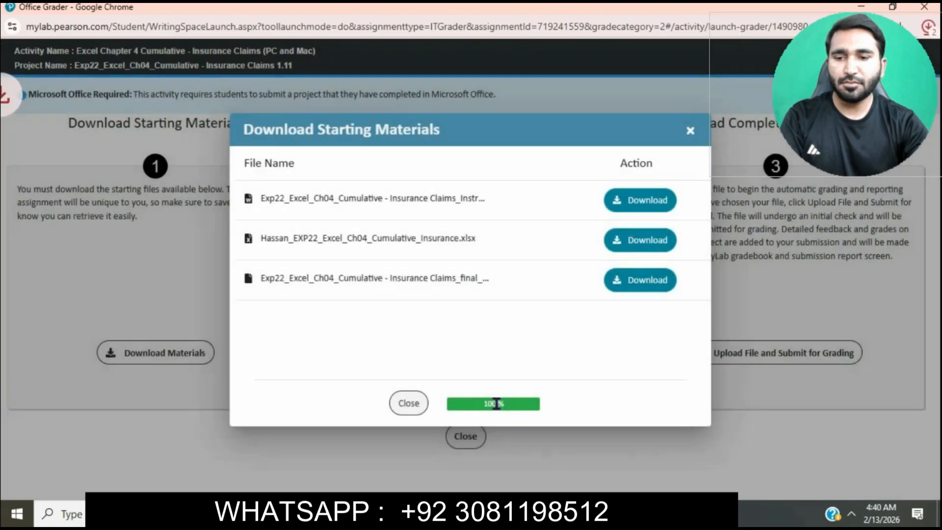
Open the downloaded Insurance Claims instructions document in Word from the Downloads folder and enable editing.
{"action": "left_click", "coordinate": [381, 514]}
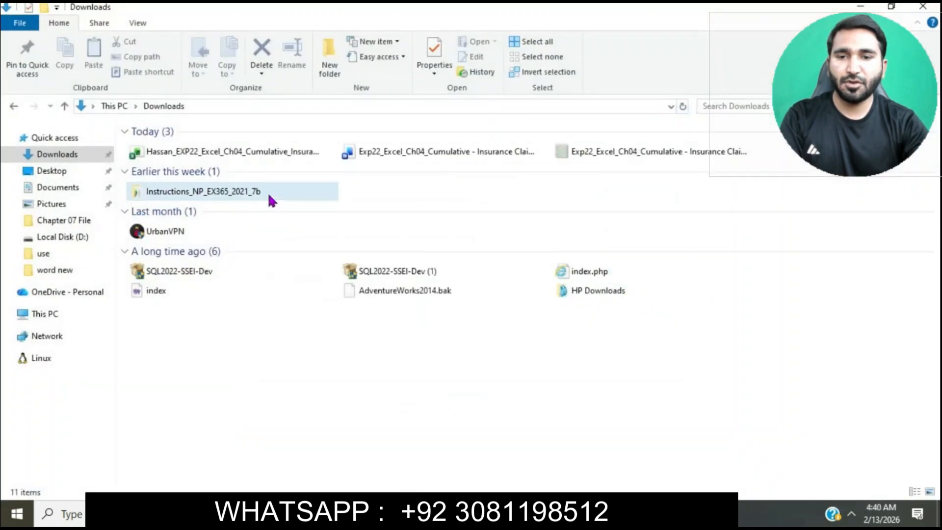
{"action": "double_click", "coordinate": [414, 158]}
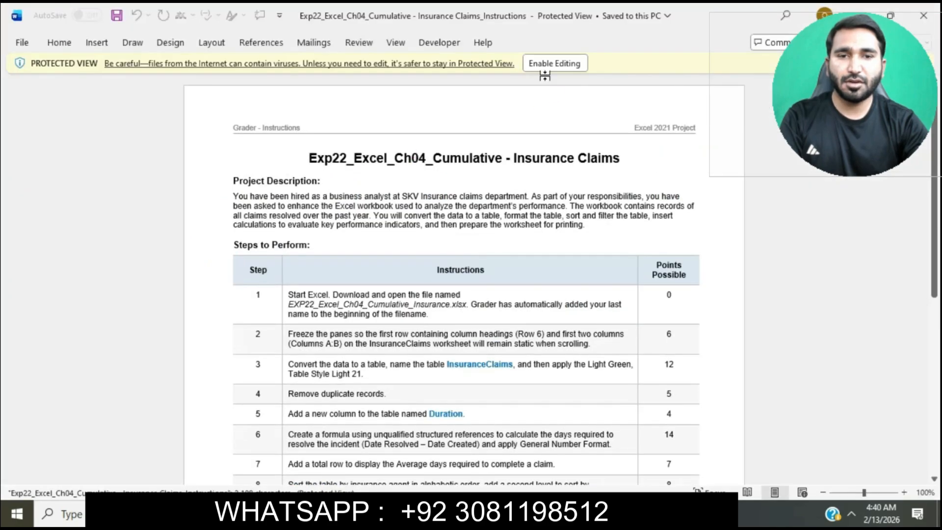
{"action": "left_click", "coordinate": [552, 63]}
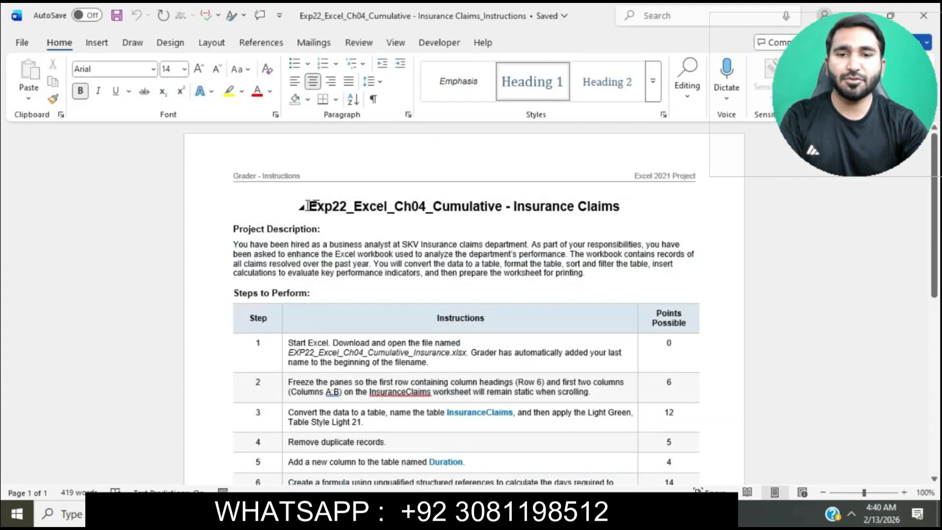
Set the document title "Exp22_Excel_Ch04_Cumulative - Insurance Claims" to 18 pt and highlight it in turquoise.
{"action": "triple_click", "coordinate": [398, 204]}
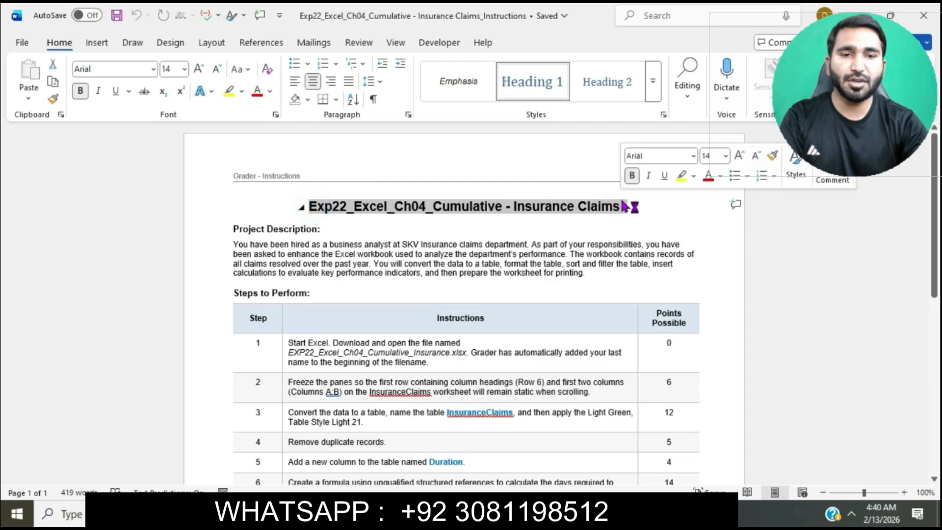
{"action": "left_click", "coordinate": [185, 69]}
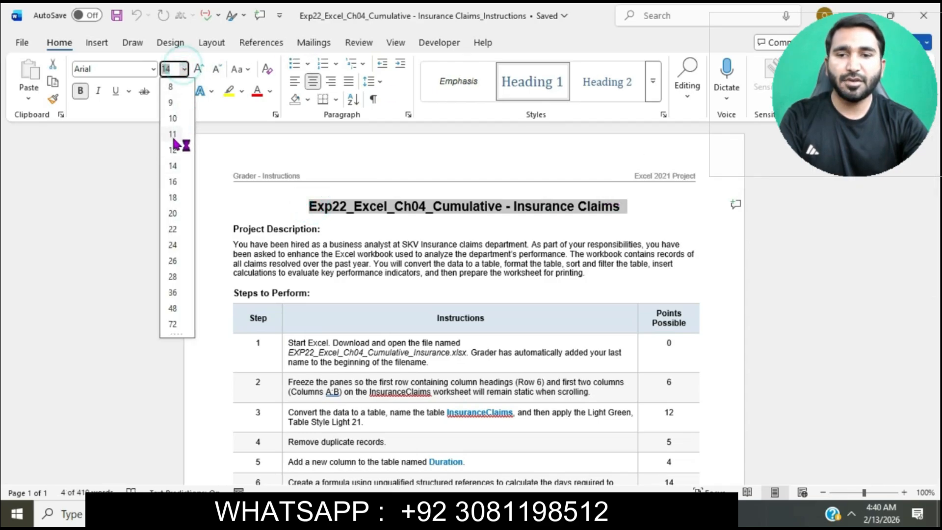
{"action": "left_click", "coordinate": [172, 198]}
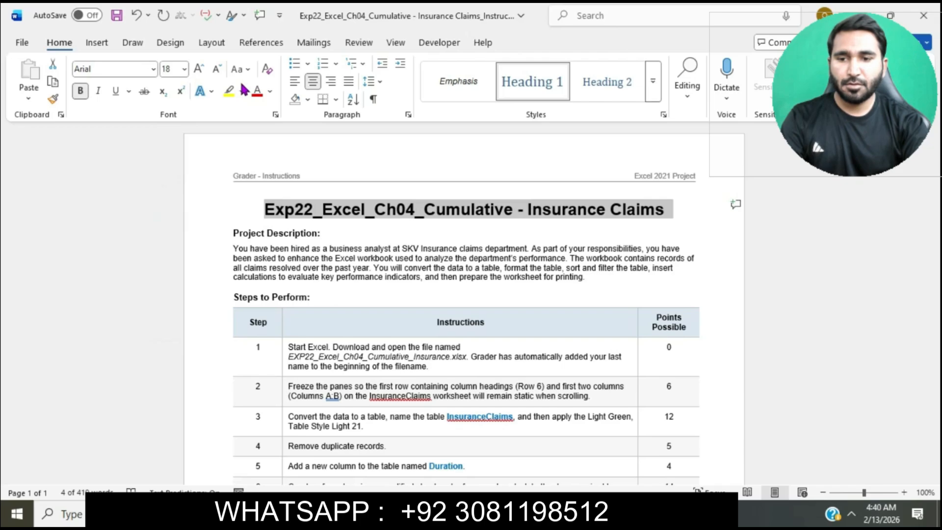
{"action": "left_click", "coordinate": [241, 90]}
{"action": "left_click", "coordinate": [273, 136]}
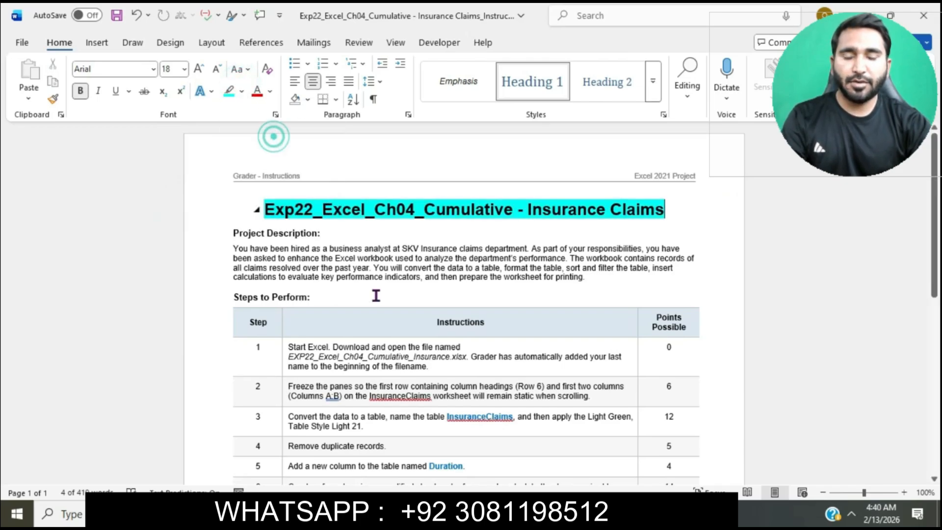
Set the text of the whole Steps to Perform table to 12 pt.
{"action": "scroll", "coordinate": [376, 296], "scroll_direction": "down", "scroll_amount": 1}
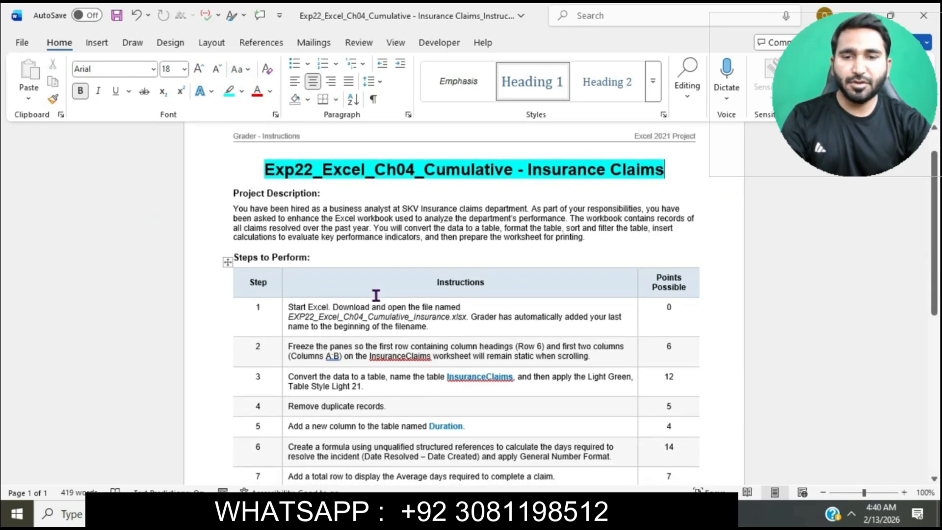
{"action": "left_click_drag", "start_coordinate": [284, 309], "coordinate": [286, 306]}
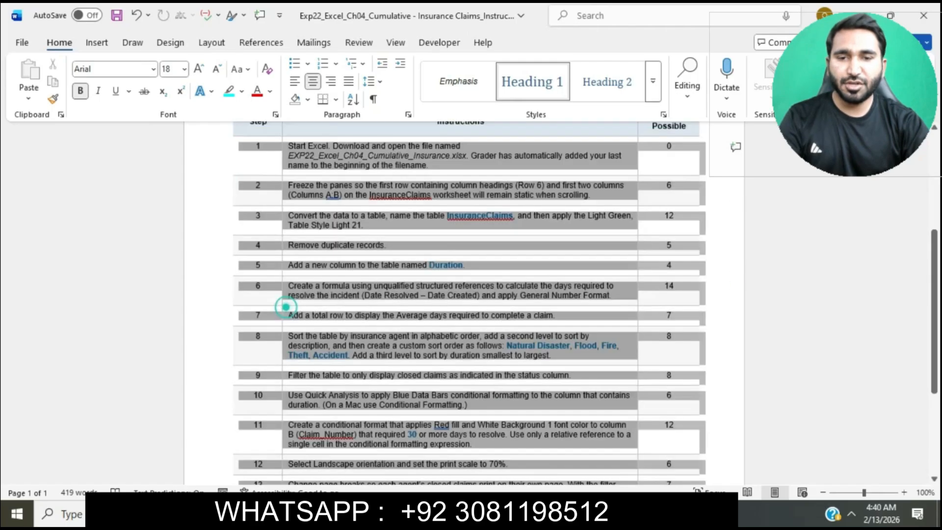
{"action": "left_click", "coordinate": [184, 71]}
{"action": "left_click", "coordinate": [168, 149]}
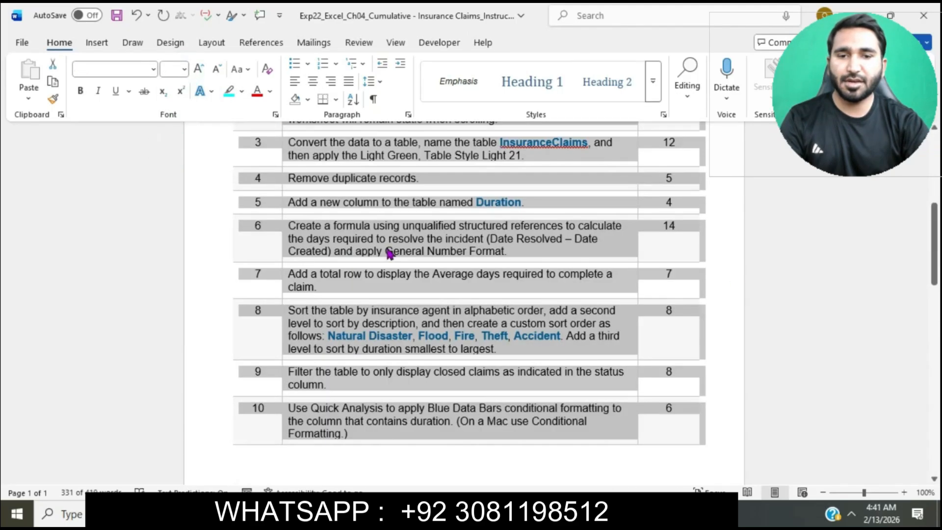
{"action": "left_click", "coordinate": [389, 252]}
{"action": "scroll", "coordinate": [381, 247], "scroll_direction": "up", "scroll_amount": 8}
{"action": "scroll", "coordinate": [385, 249], "scroll_direction": "down", "scroll_amount": 3}
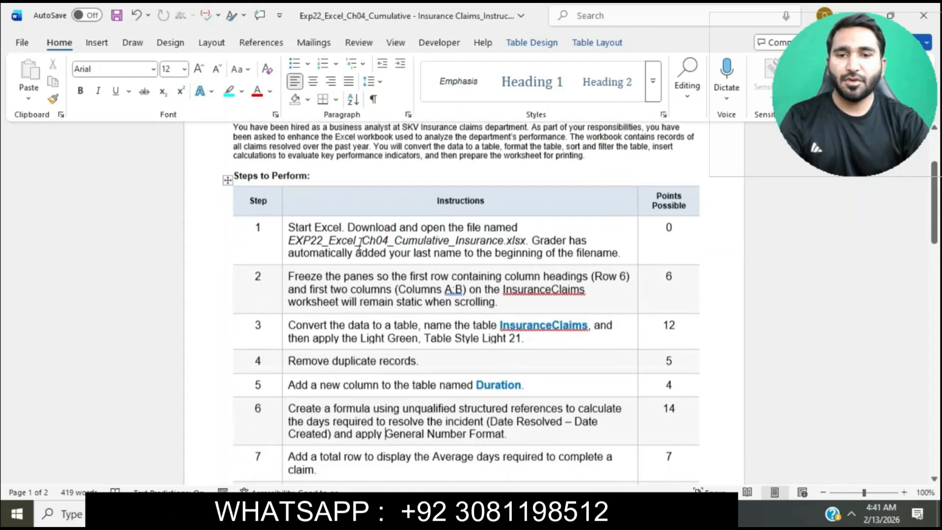
{"action": "scroll", "coordinate": [360, 244], "scroll_direction": "up", "scroll_amount": 2}
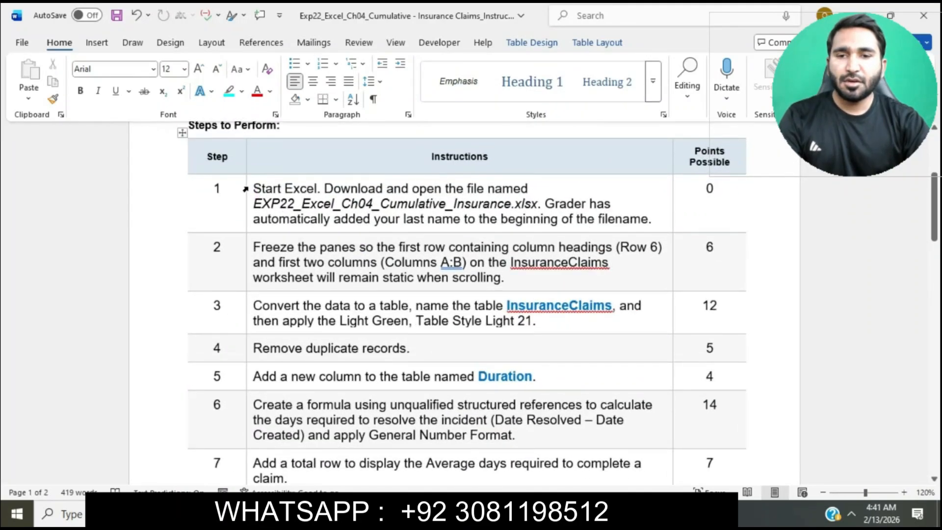
Highlight the step 1 instruction in the table in turquoise.
{"action": "left_click", "coordinate": [245, 189]}
{"action": "left_click", "coordinate": [309, 211]}
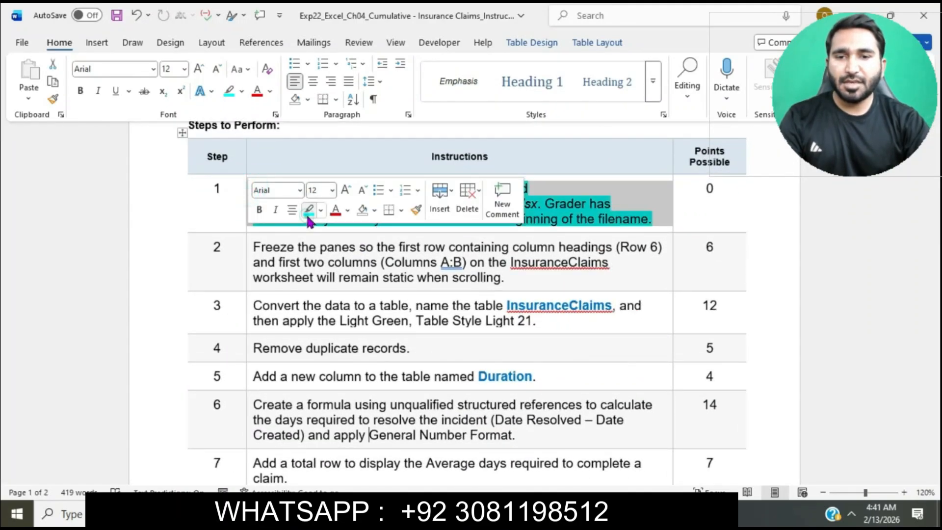
{"action": "left_click", "coordinate": [317, 261]}
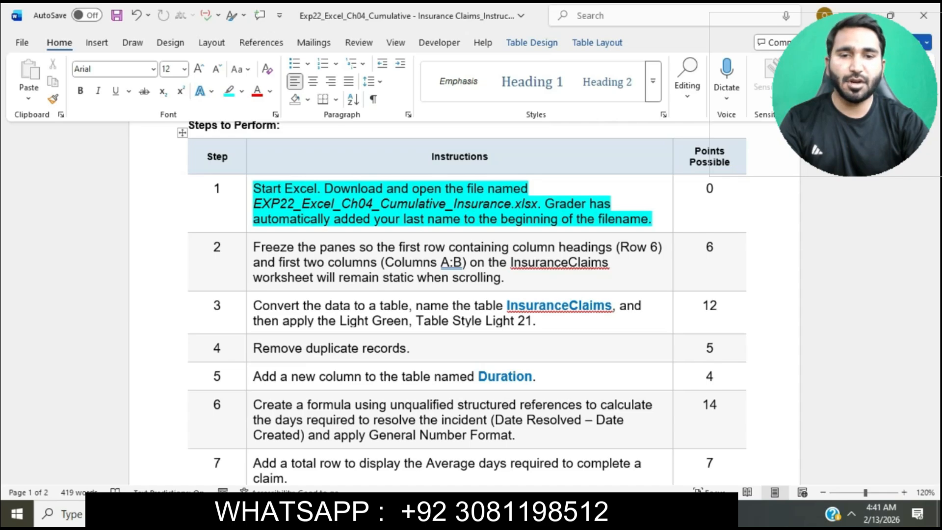
Open the downloaded EXP22_Excel_Ch04_Cumulative_Insurance workbook in Excel and enable editing.
{"action": "key", "text": "alt+Tab"}
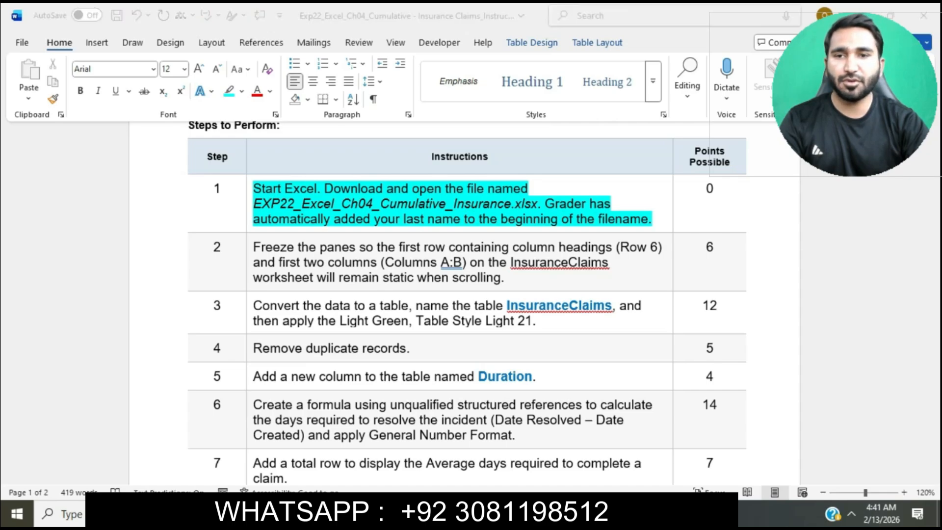
{"action": "left_click", "coordinate": [290, 152]}
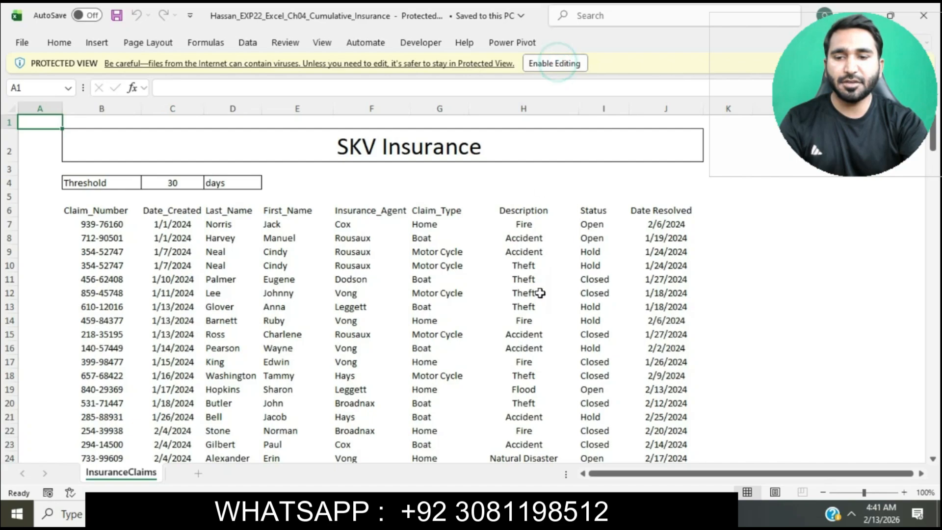
{"action": "left_click", "coordinate": [568, 66]}
Return to the Word instructions and highlight the step 2 text about freezing panes in turquoise.
{"action": "left_click", "coordinate": [496, 514]}
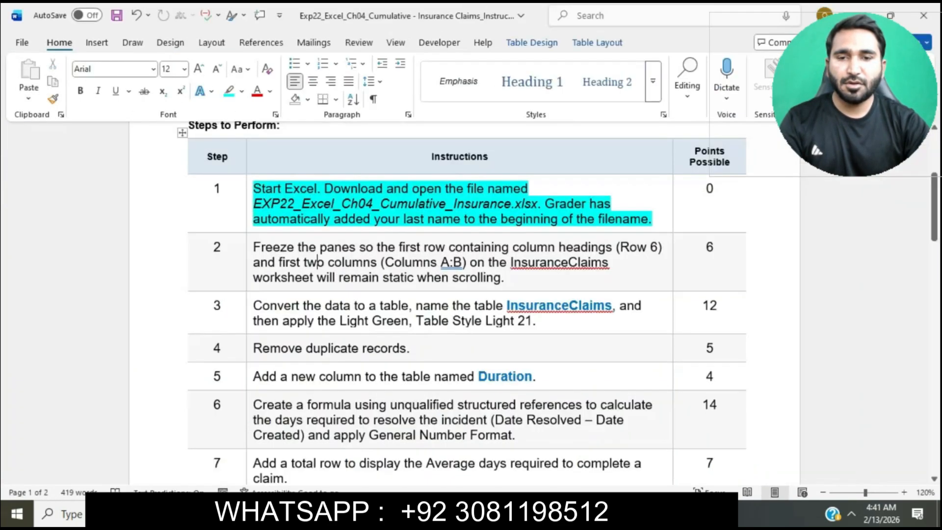
{"action": "scroll", "coordinate": [529, 246], "scroll_direction": "down", "scroll_amount": 1}
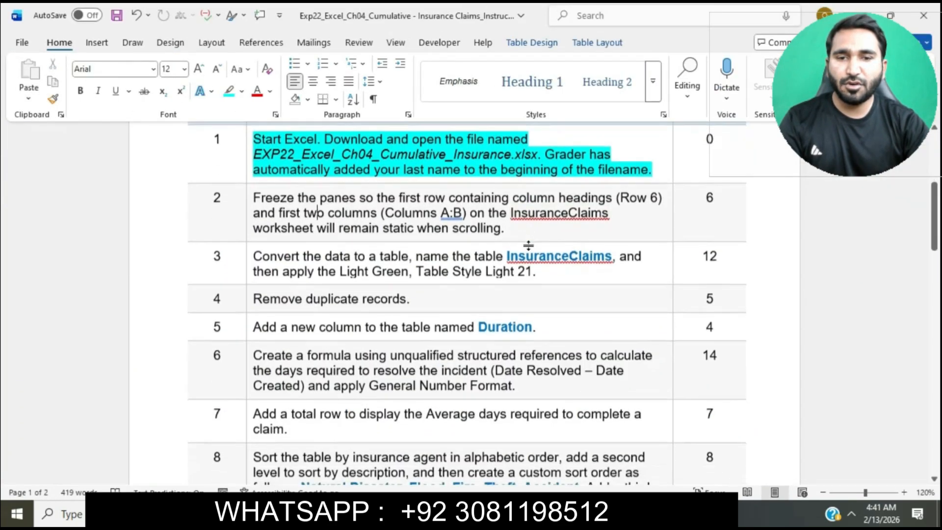
{"action": "left_click", "coordinate": [245, 198]}
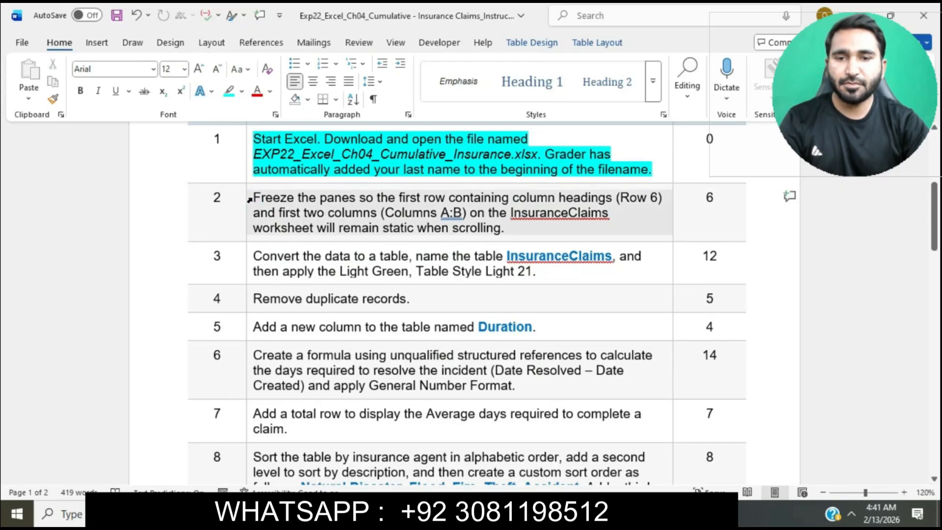
{"action": "left_click", "coordinate": [313, 175]}
{"action": "left_click", "coordinate": [277, 204]}
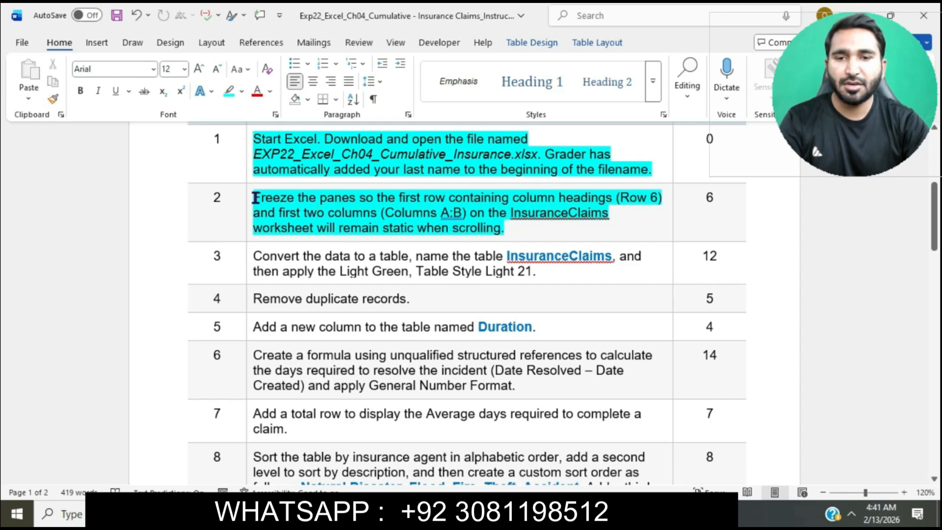
{"action": "left_click_drag", "start_coordinate": [254, 197], "coordinate": [468, 215]}
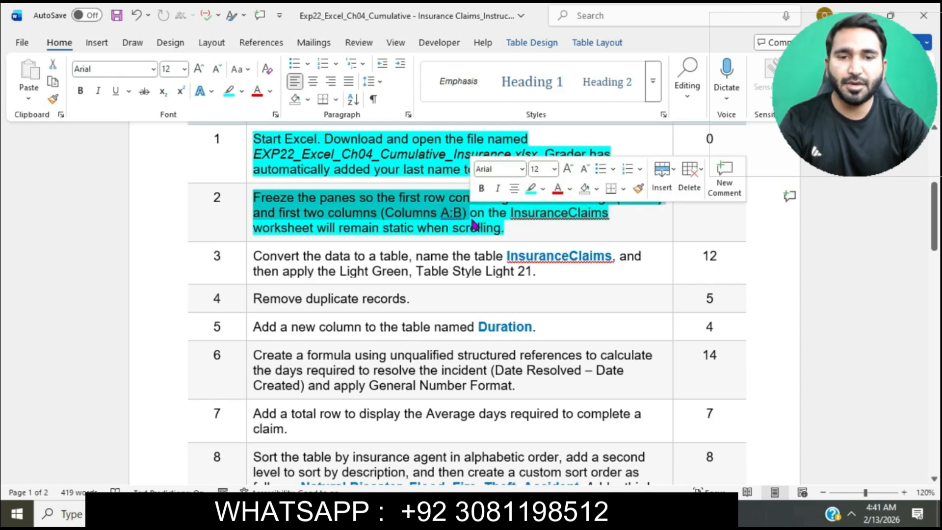
In the Excel workbook, freeze panes at cell C7 on the InsuranceClaims sheet so rows through 6 and columns A:B stay static.
{"action": "left_click", "coordinate": [494, 514]}
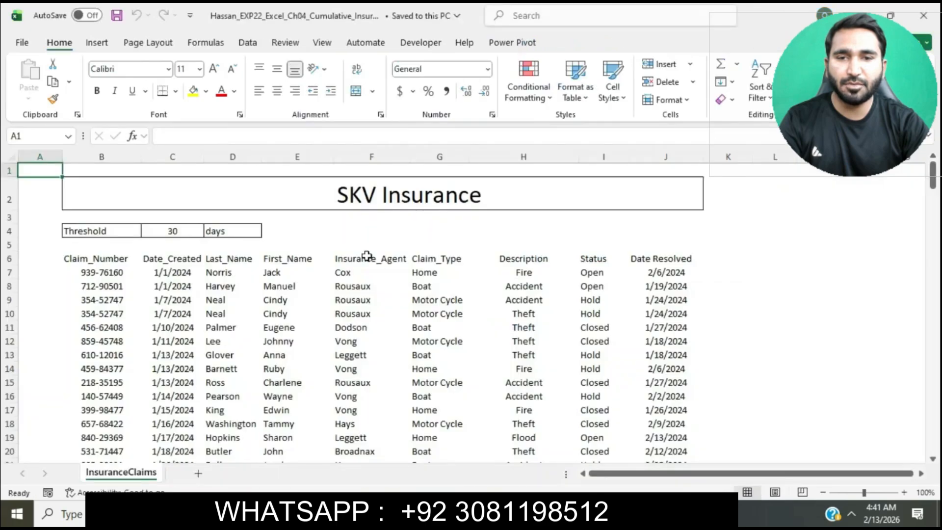
{"action": "left_click", "coordinate": [177, 269]}
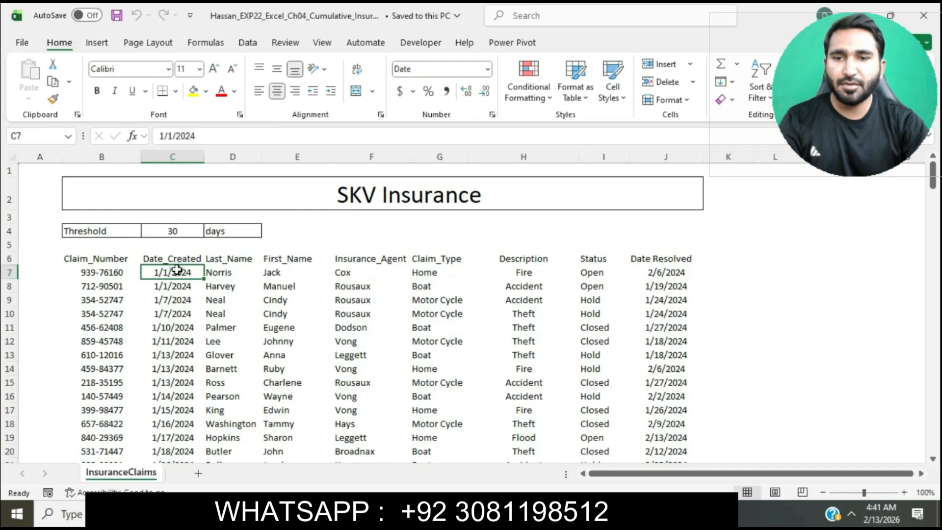
{"action": "left_click", "coordinate": [323, 41]}
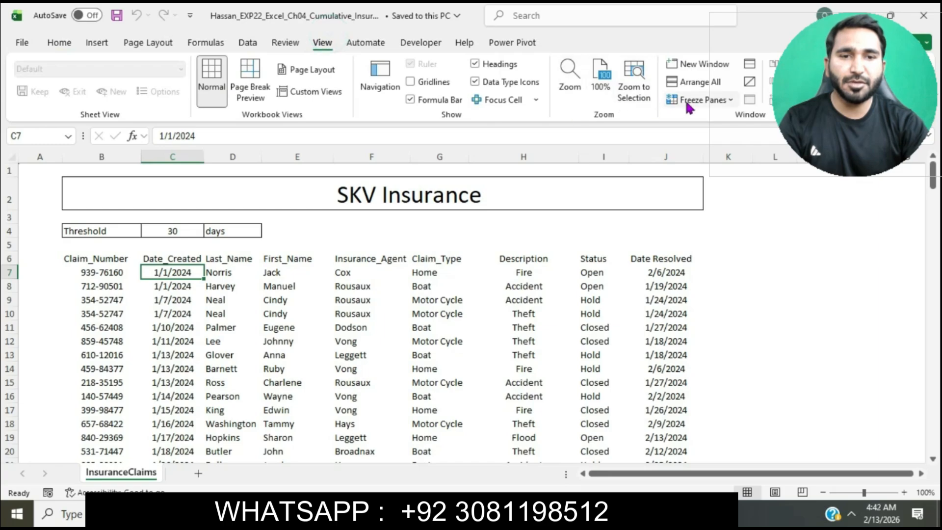
{"action": "left_click", "coordinate": [730, 100]}
{"action": "left_click", "coordinate": [736, 120]}
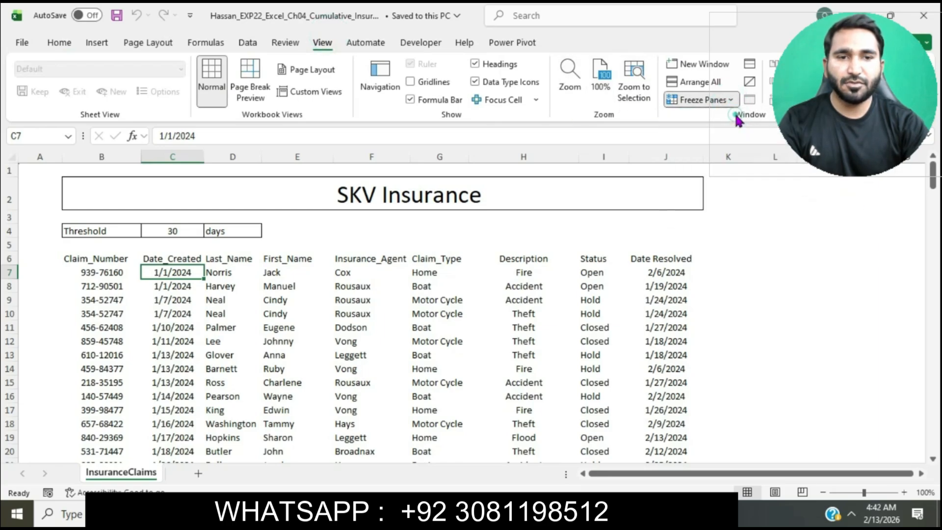
{"action": "left_click", "coordinate": [557, 267]}
{"action": "scroll", "coordinate": [559, 269], "scroll_direction": "down", "scroll_amount": 1}
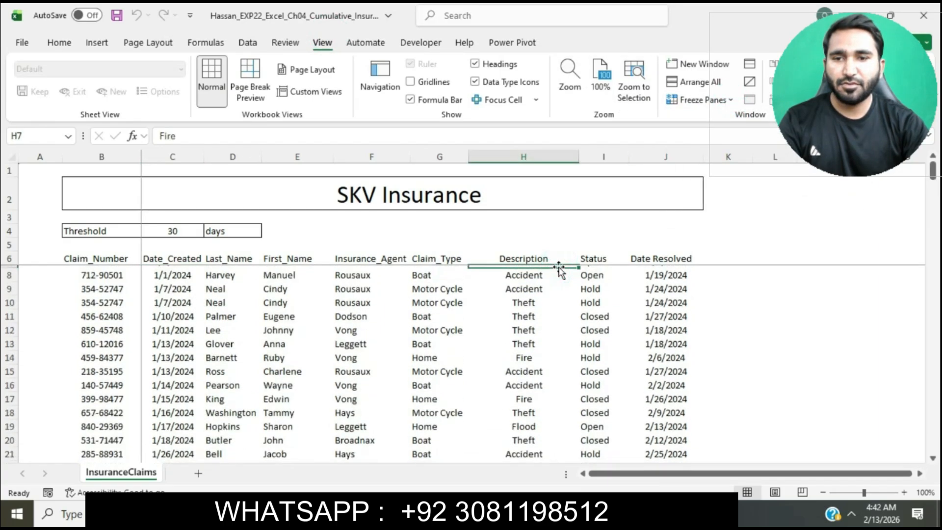
{"action": "scroll", "coordinate": [558, 269], "scroll_direction": "up", "scroll_amount": 1}
Switch back to the Word instructions and highlight the step 3 text about converting the data to a table in turquoise.
{"action": "key", "text": "alt+Tab"}
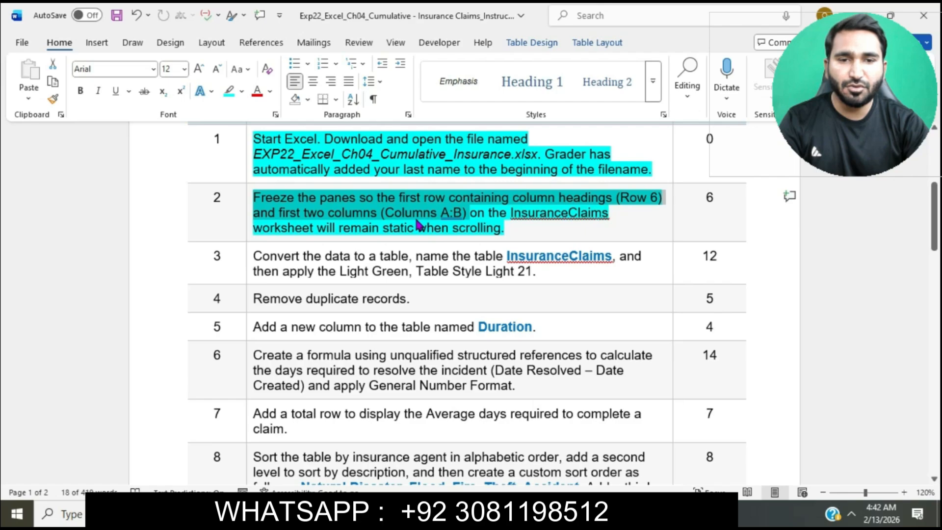
{"action": "left_click", "coordinate": [434, 228]}
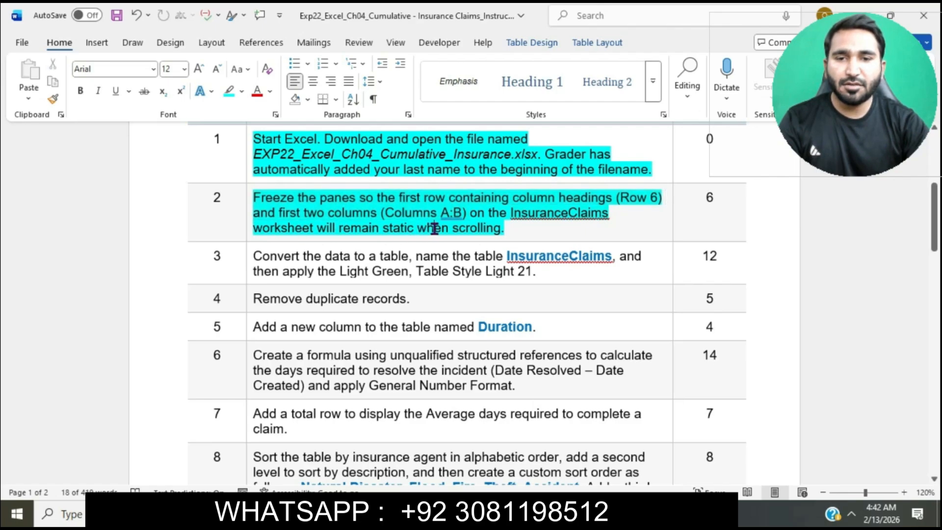
{"action": "scroll", "coordinate": [435, 228], "scroll_direction": "down", "scroll_amount": 2}
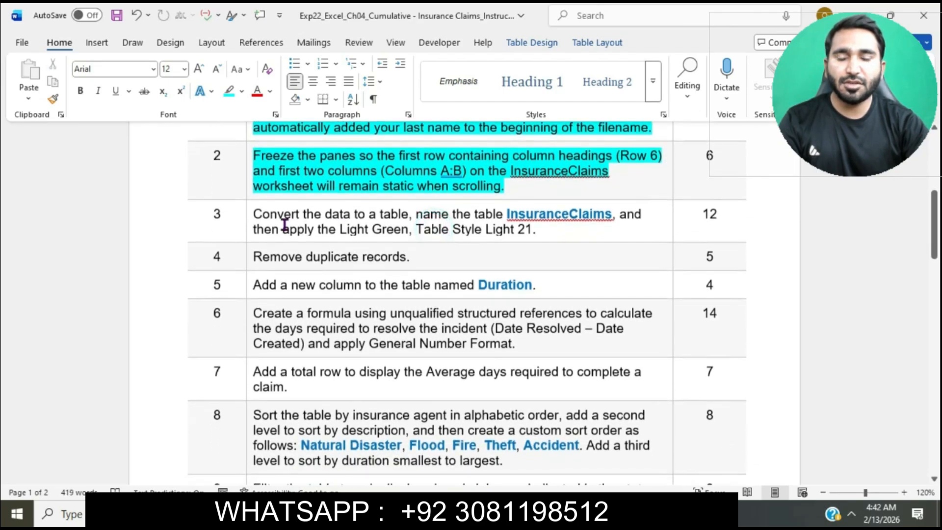
{"action": "left_click", "coordinate": [246, 219]}
{"action": "left_click", "coordinate": [310, 188]}
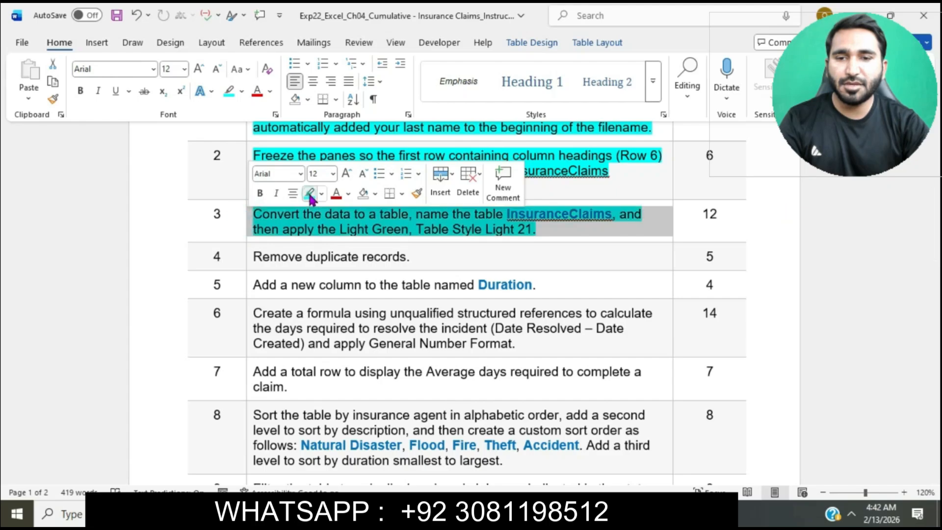
{"action": "left_click", "coordinate": [308, 227]}
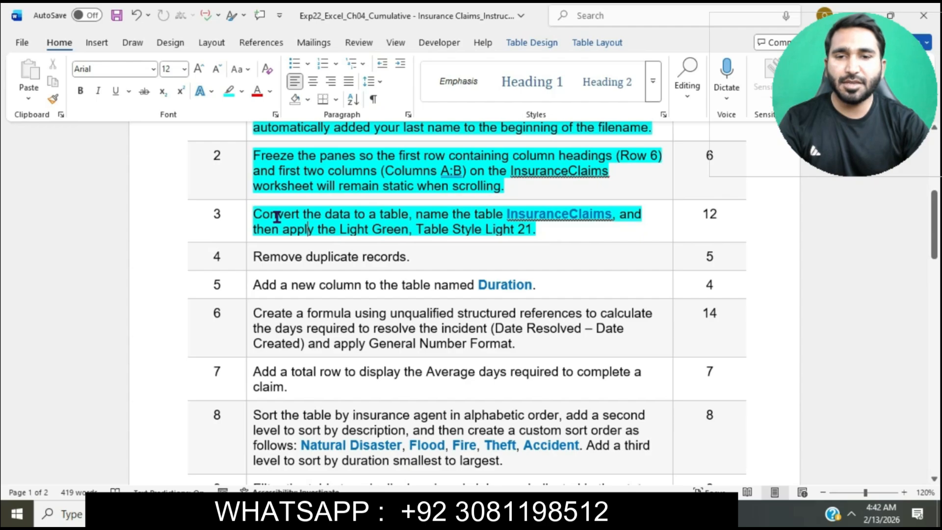
Switch to the Excel workbook and convert the claims data in B6:J215 to a table with headers.
{"action": "left_click_drag", "start_coordinate": [254, 215], "coordinate": [408, 214]}
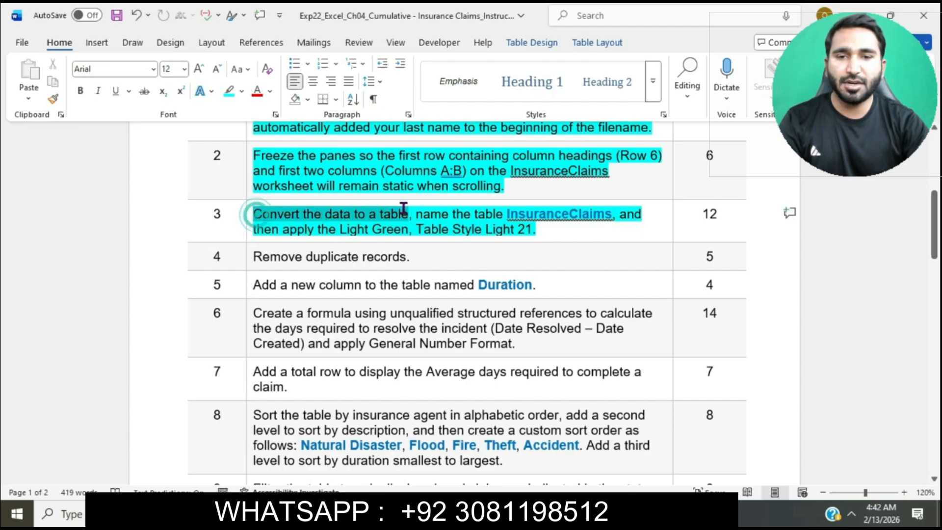
{"action": "key", "text": "alt+Tab"}
{"action": "left_click", "coordinate": [419, 411]}
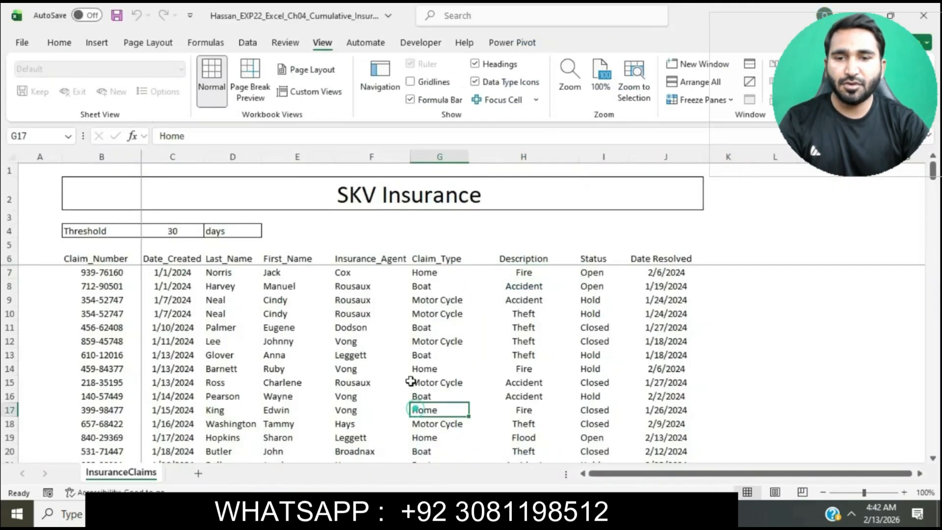
{"action": "left_click", "coordinate": [112, 41]}
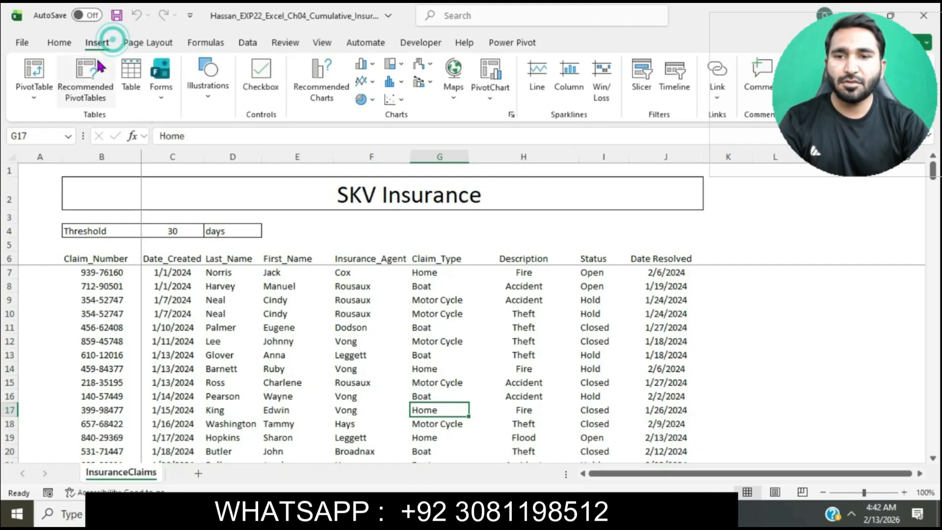
{"action": "left_click", "coordinate": [132, 68]}
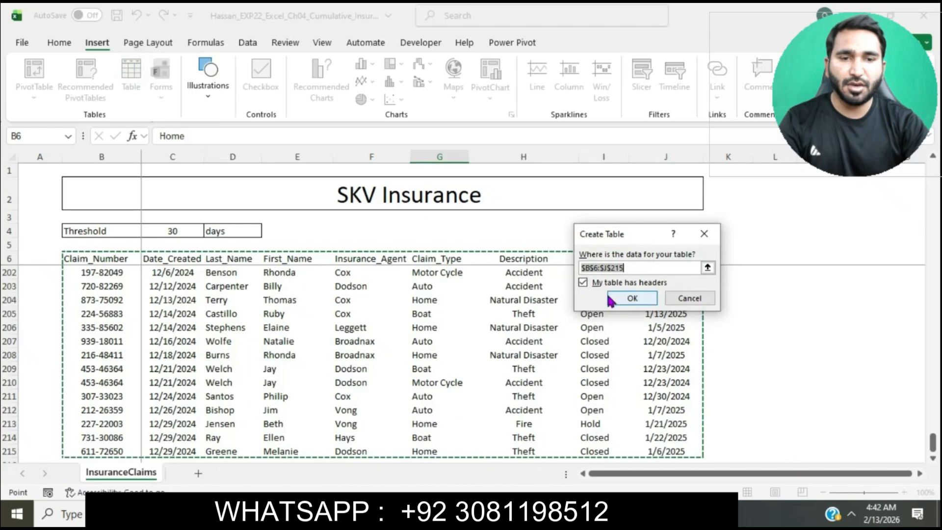
{"action": "left_click", "coordinate": [611, 297]}
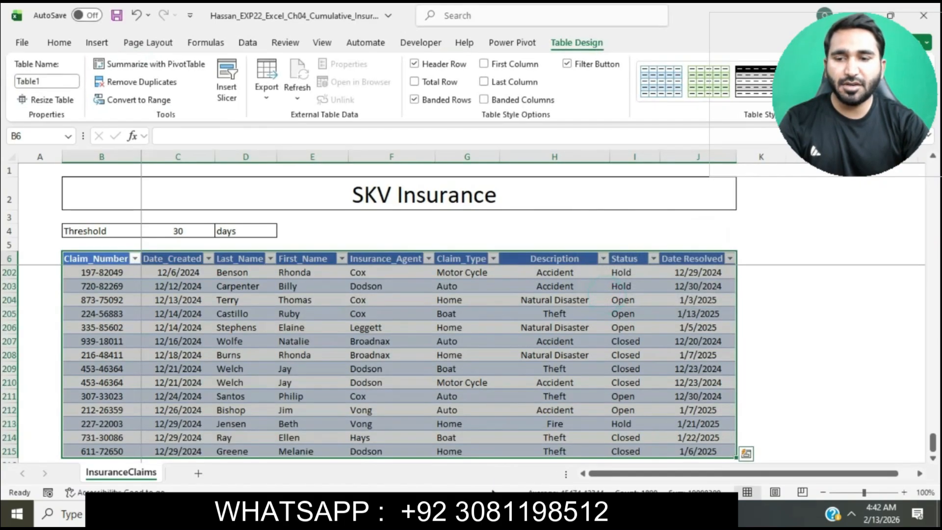
Copy the name InsuranceClaims from step 3 of the Word instructions and set it as the Excel table's name.
{"action": "left_click", "coordinate": [480, 514]}
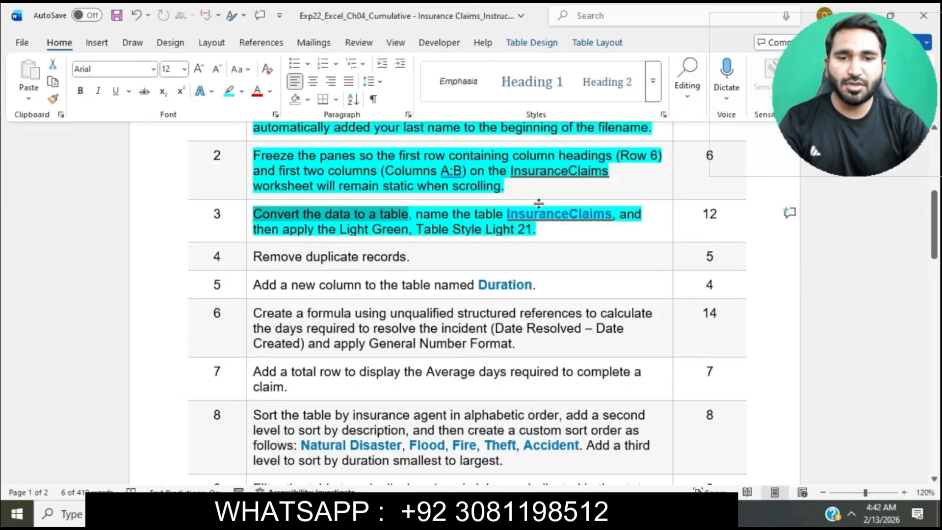
{"action": "double_click", "coordinate": [510, 218]}
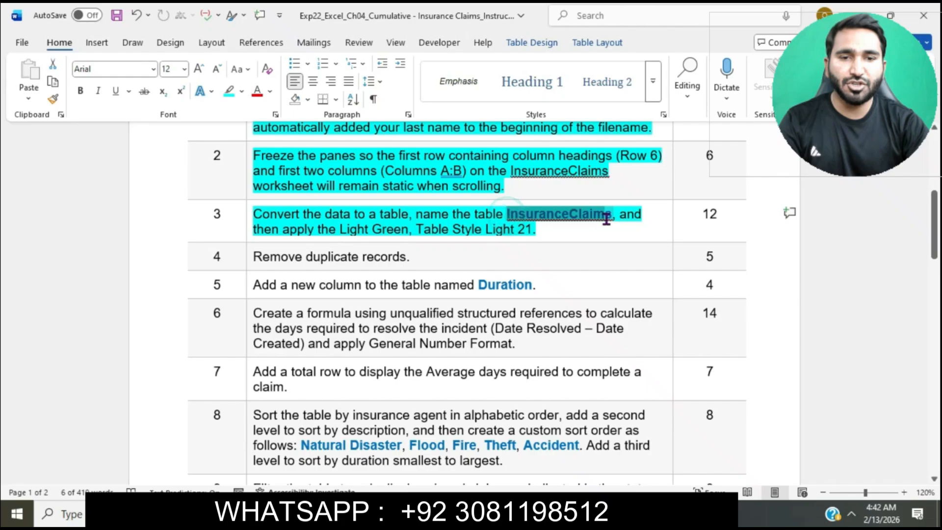
{"action": "key", "text": "ctrl+c"}
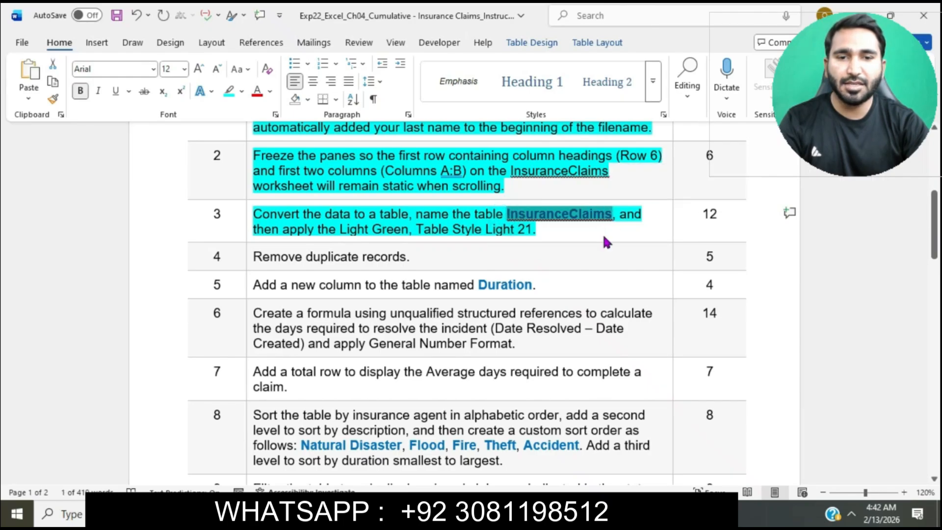
{"action": "key", "text": "alt+Tab"}
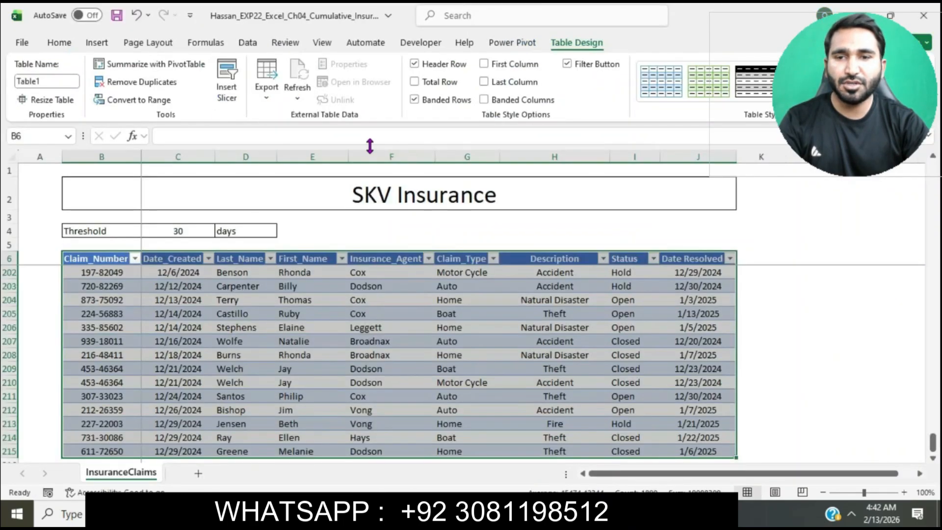
{"action": "left_click", "coordinate": [74, 81]}
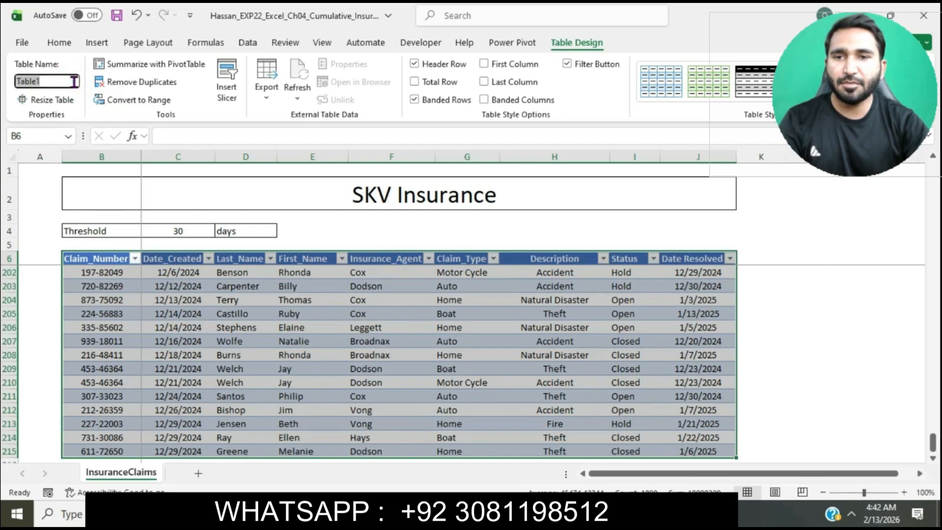
{"action": "key", "text": "ctrl+v"}
{"action": "key", "text": "Return"}
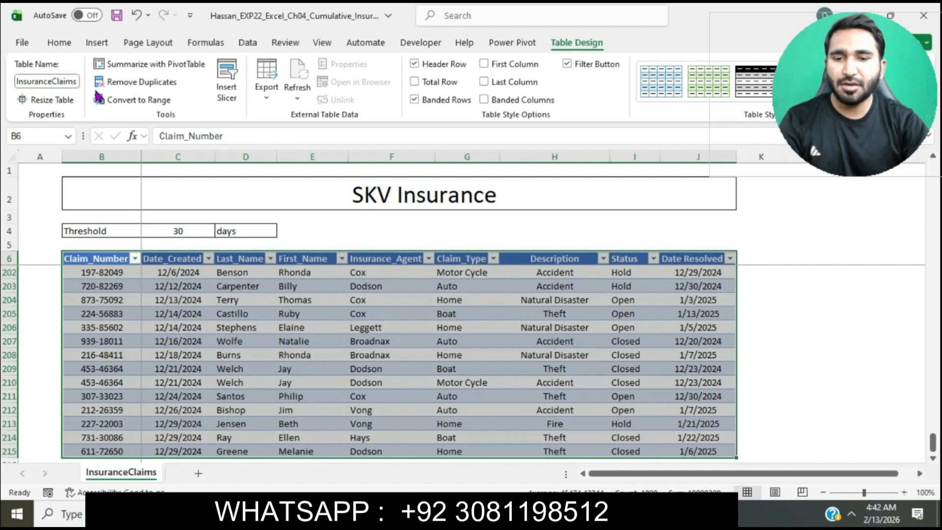
Check the style named in step 3 of the Word instructions and apply Light Green, Table Style Light 21 to the Excel table.
{"action": "key", "text": "alt+Tab"}
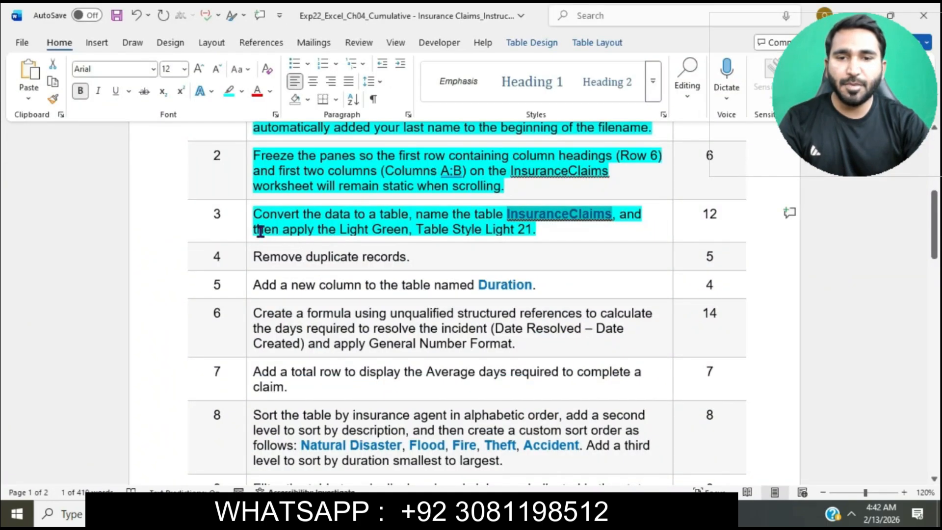
{"action": "left_click_drag", "start_coordinate": [260, 230], "coordinate": [538, 232]}
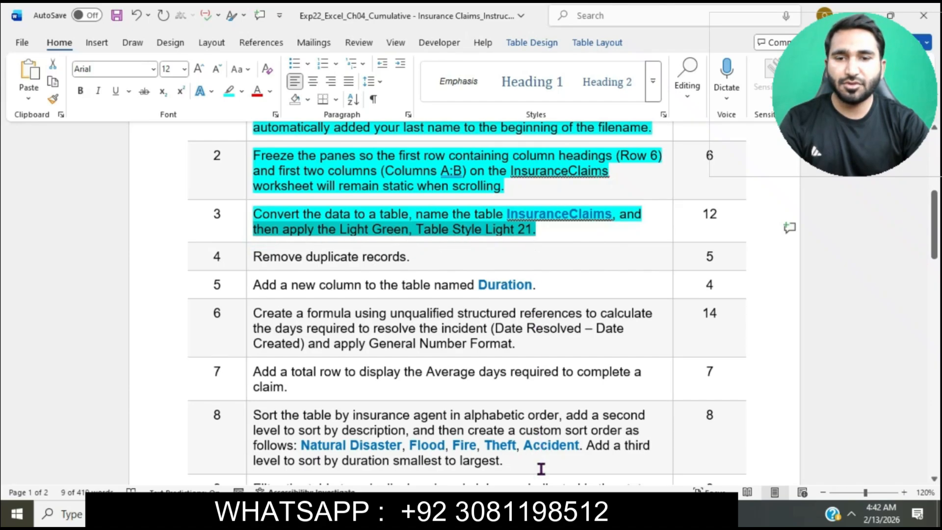
{"action": "key", "text": "alt+Tab"}
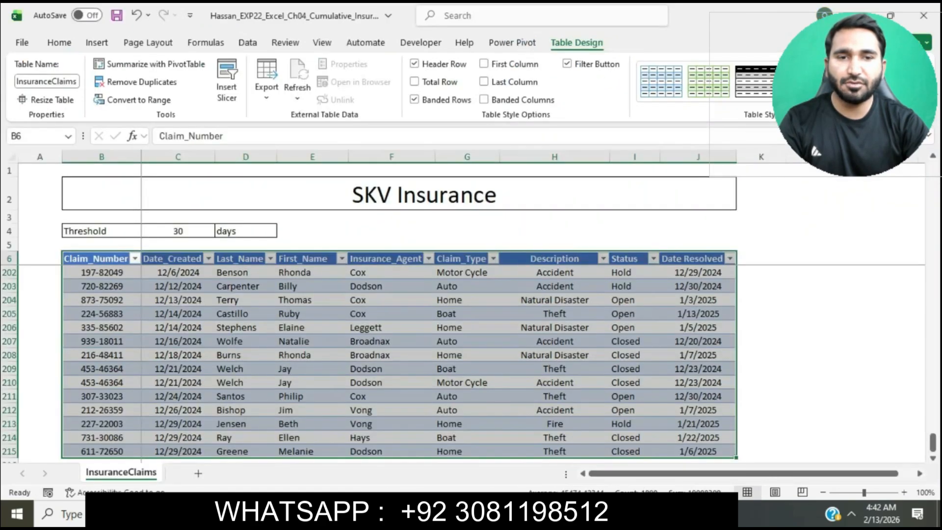
{"action": "left_click", "coordinate": [887, 95]}
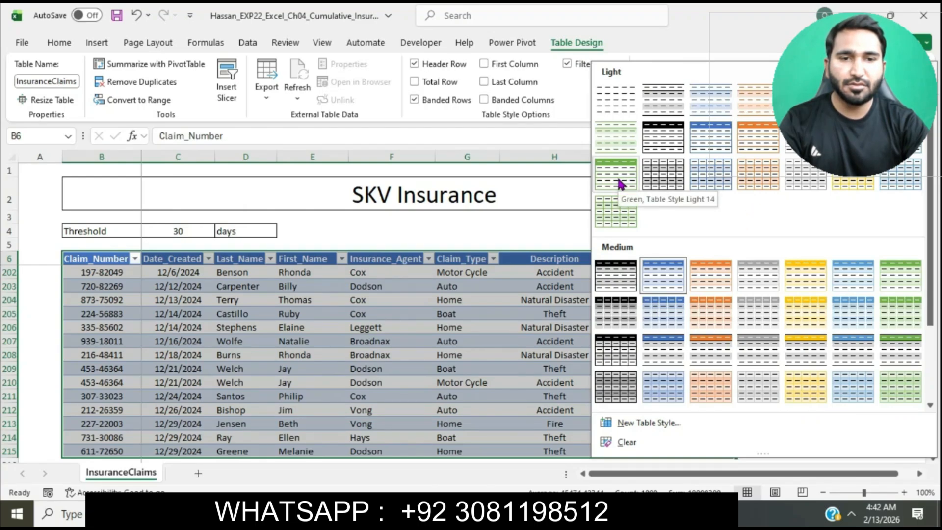
{"action": "left_click", "coordinate": [616, 214]}
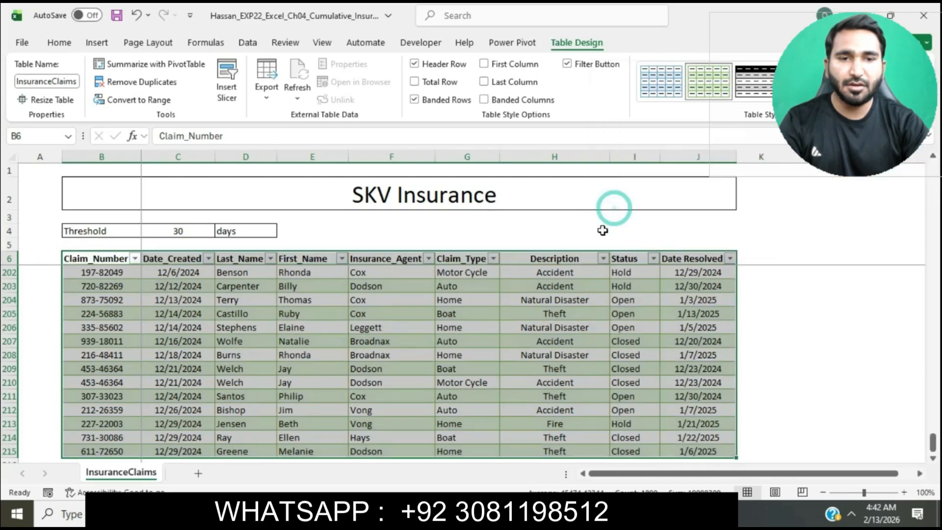
Switch to the Word instructions and highlight the step 4 text about removing duplicate records in turquoise.
{"action": "key", "text": "alt+Tab"}
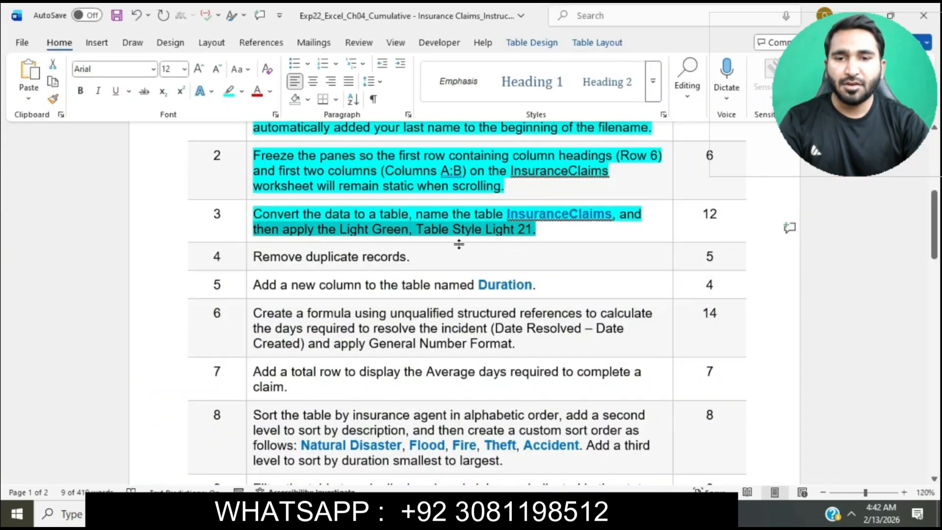
{"action": "left_click", "coordinate": [250, 258]}
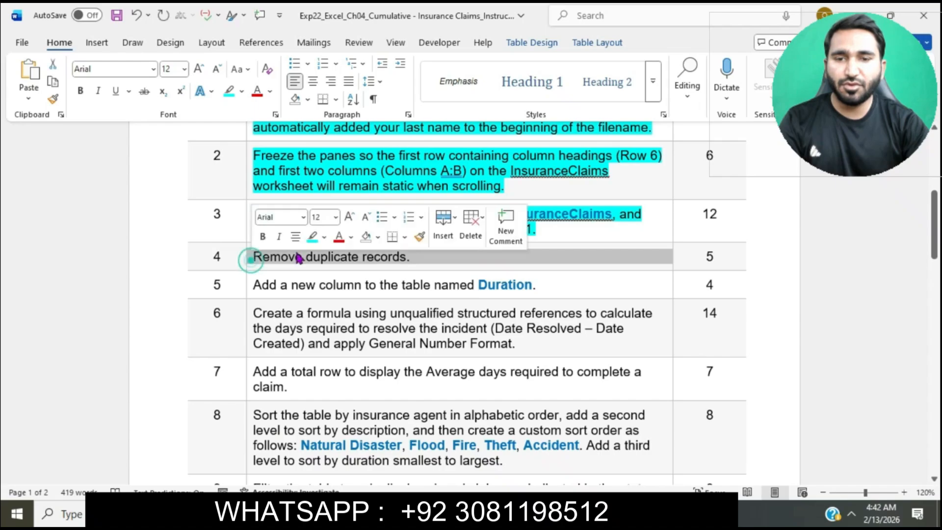
{"action": "left_click", "coordinate": [312, 238]}
{"action": "left_click", "coordinate": [280, 260]}
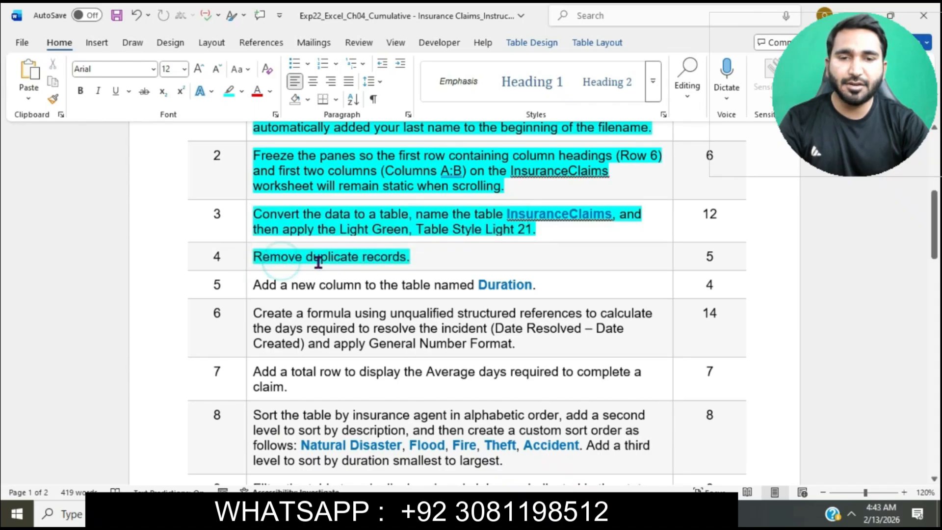
In the Excel workbook, remove duplicate records from the InsuranceClaims table, comparing all columns.
{"action": "key", "text": "alt+Tab"}
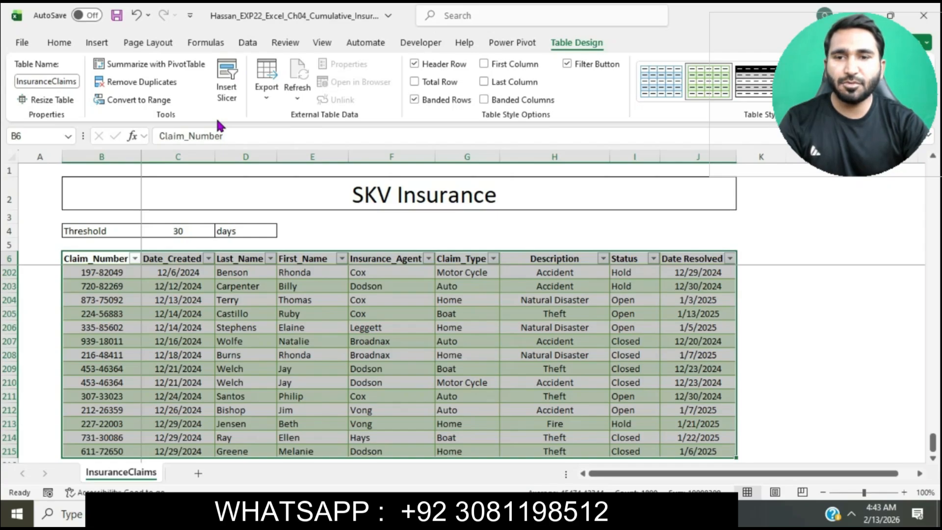
{"action": "left_click", "coordinate": [169, 82]}
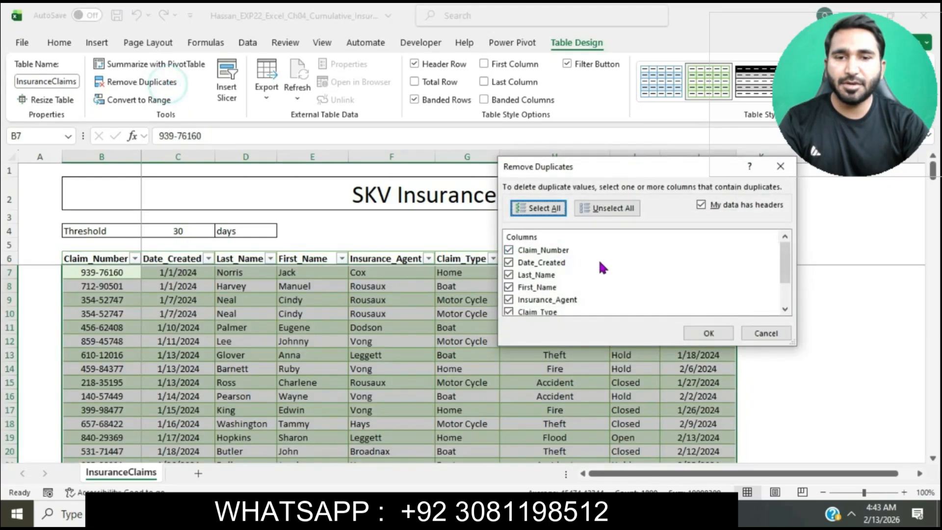
{"action": "left_click", "coordinate": [709, 333]}
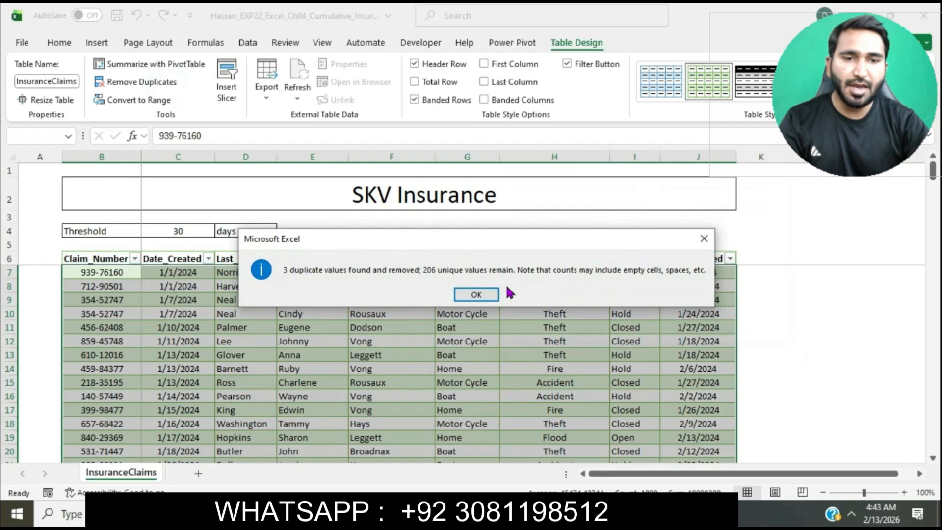
{"action": "left_click", "coordinate": [476, 294]}
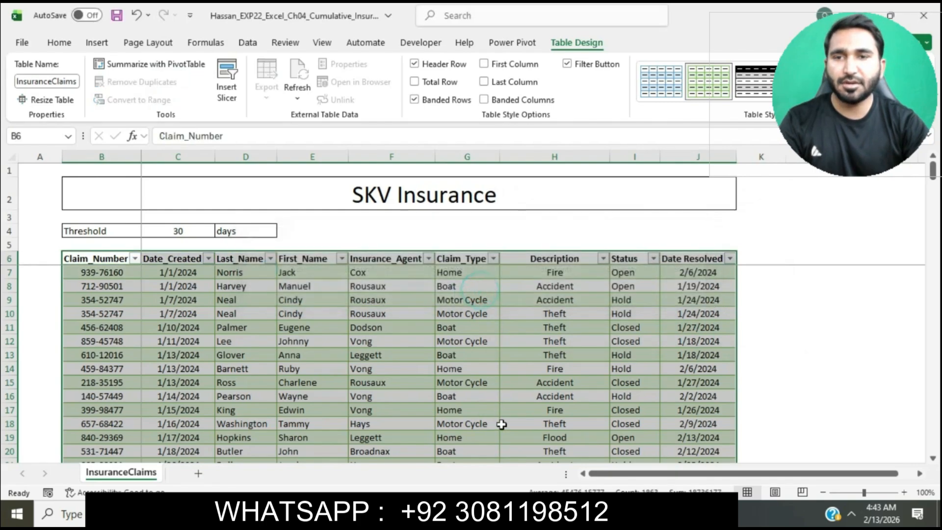
Return to the Word instructions and highlight the step 5 text about adding a new column in turquoise.
{"action": "key", "text": "alt+Tab"}
{"action": "scroll", "coordinate": [488, 245], "scroll_direction": "down", "scroll_amount": 2}
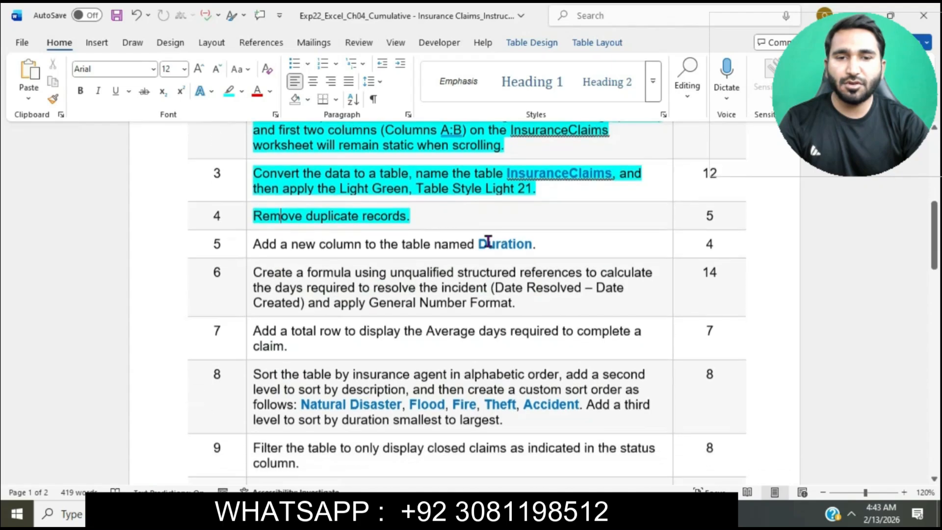
{"action": "left_click", "coordinate": [246, 218]}
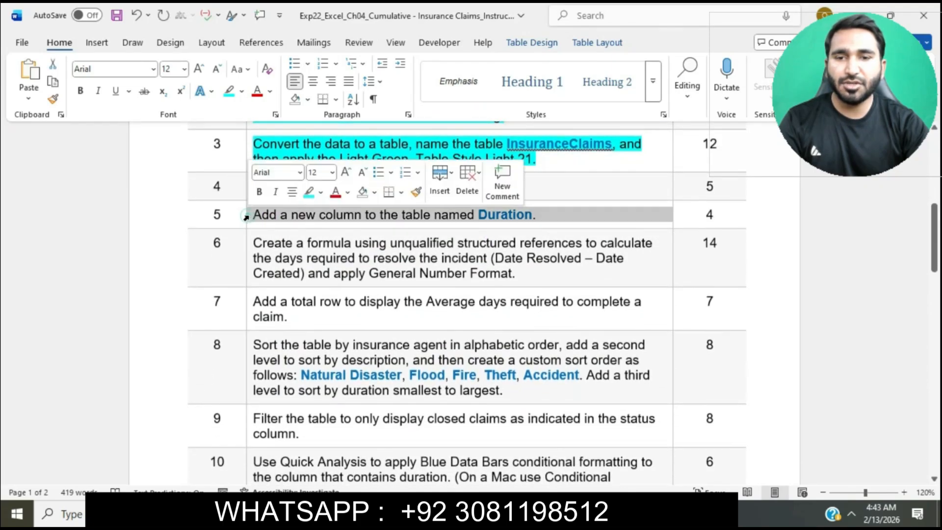
{"action": "left_click", "coordinate": [307, 193]}
{"action": "left_click", "coordinate": [288, 215]}
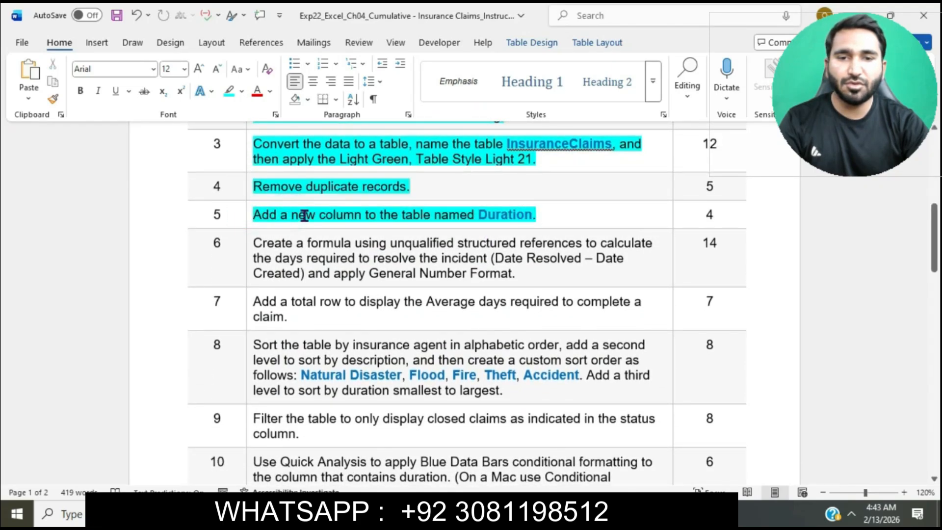
Copy the name Duration from the Word instructions and enter it in Excel cell K6 as a new table column heading.
{"action": "double_click", "coordinate": [483, 217]}
{"action": "key", "text": "ctrl+c"}
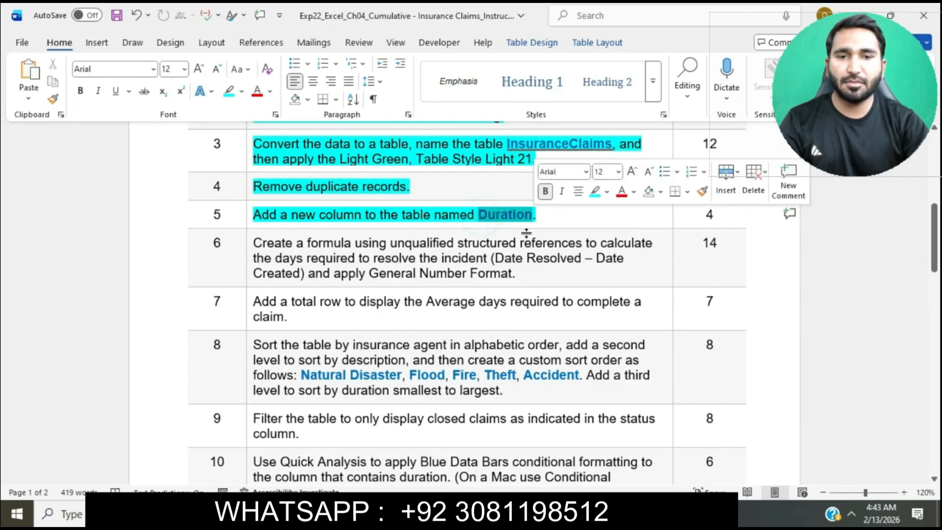
{"action": "left_click", "coordinate": [532, 513]}
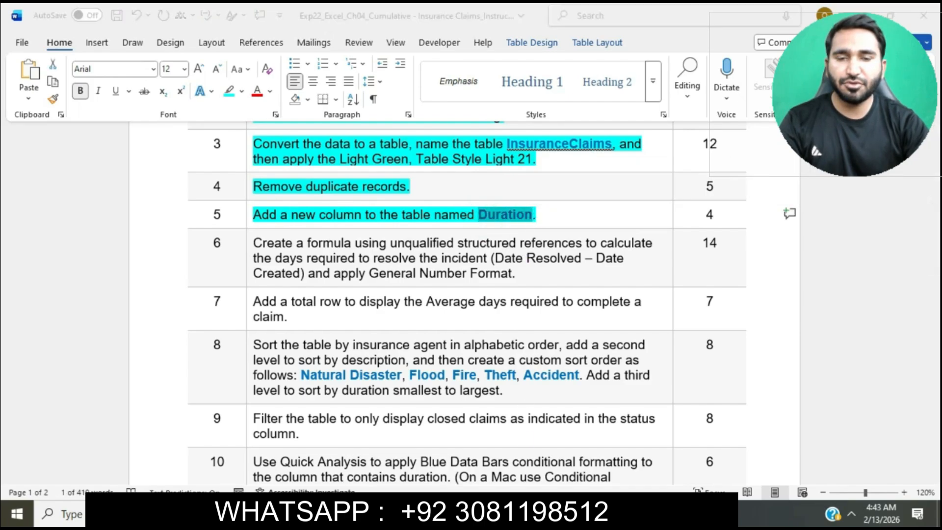
{"action": "left_click", "coordinate": [760, 255]}
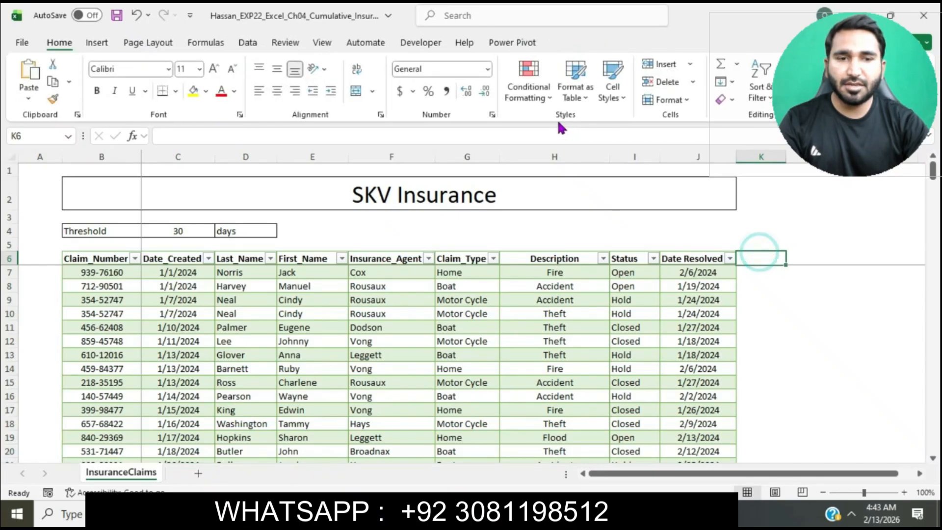
{"action": "left_click", "coordinate": [564, 137]}
{"action": "key", "text": "ctrl+v"}
{"action": "key", "text": "Return"}
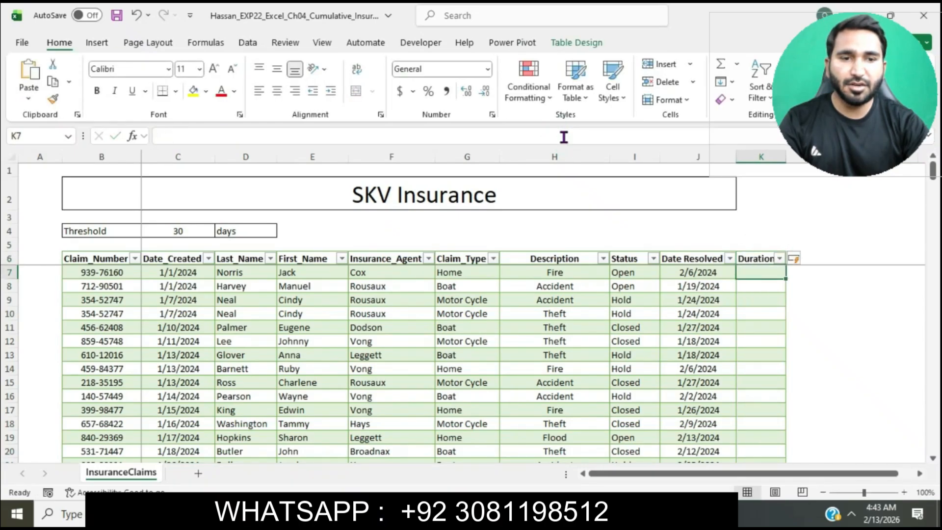
Highlight the step 6 text about the days-to-resolve formula in turquoise in the Word instructions, then return to the Excel workbook.
{"action": "key", "text": "alt+Tab"}
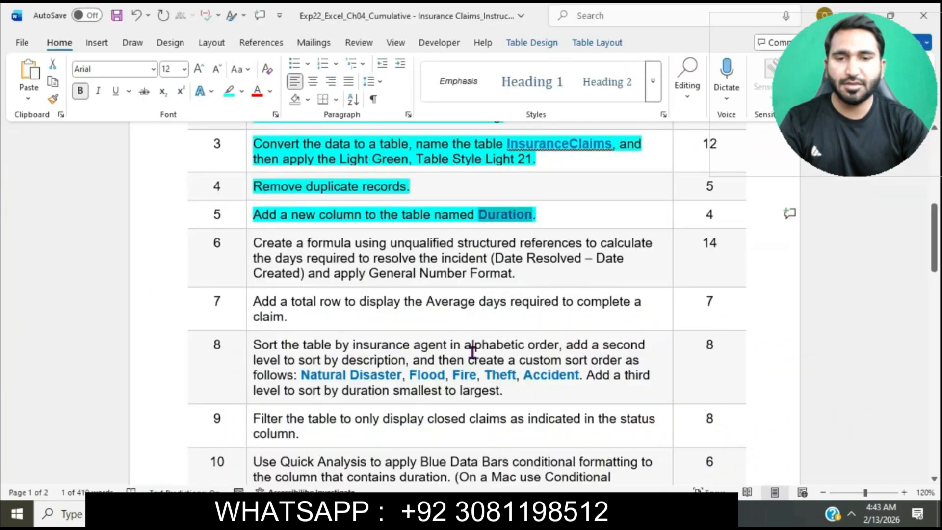
{"action": "left_click", "coordinate": [248, 246]}
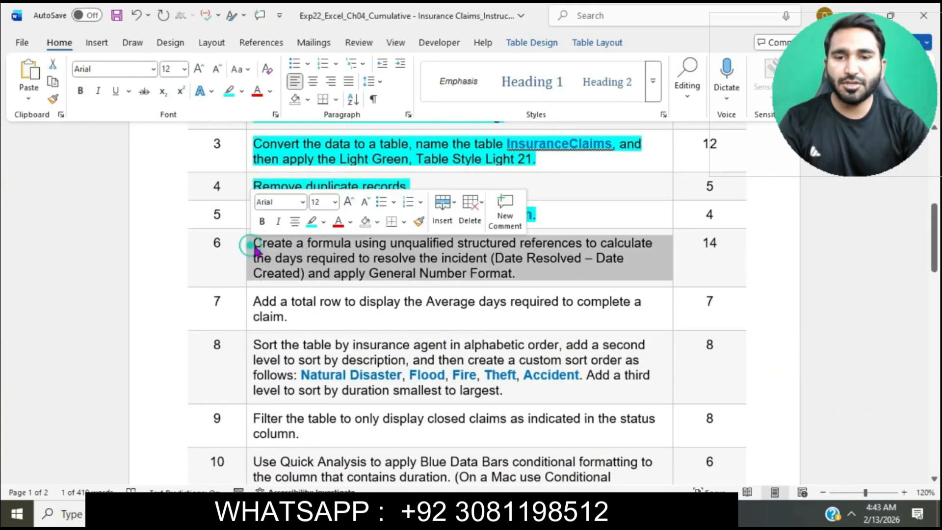
{"action": "left_click", "coordinate": [311, 220]}
{"action": "left_click", "coordinate": [312, 255]}
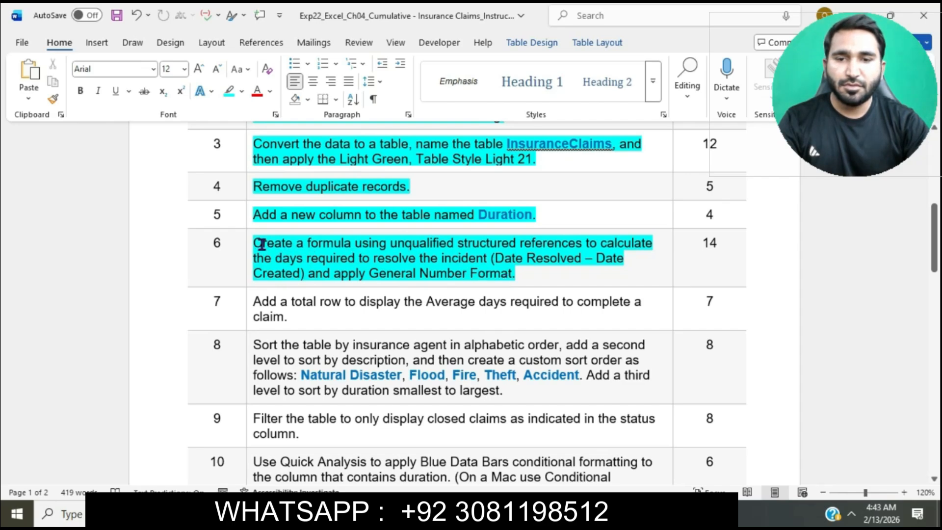
{"action": "left_click_drag", "start_coordinate": [261, 244], "coordinate": [544, 271]}
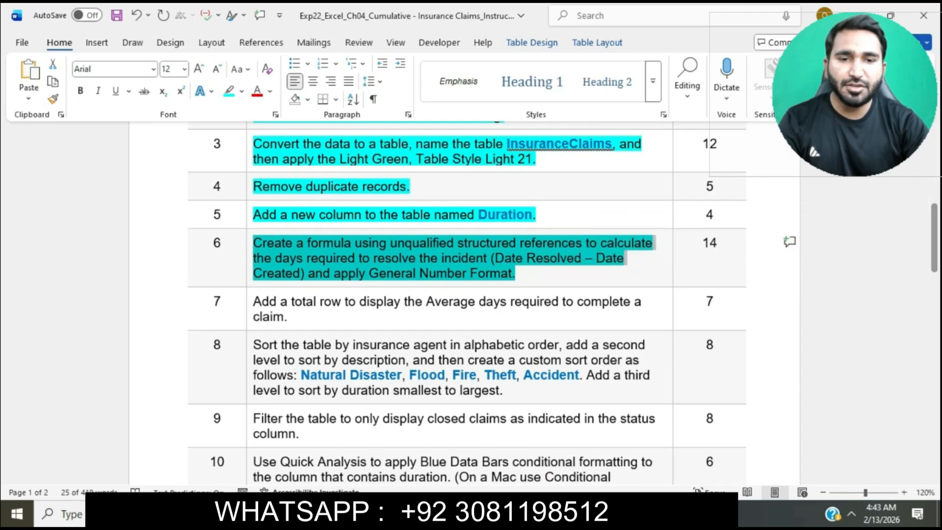
{"action": "key", "text": "alt+Tab"}
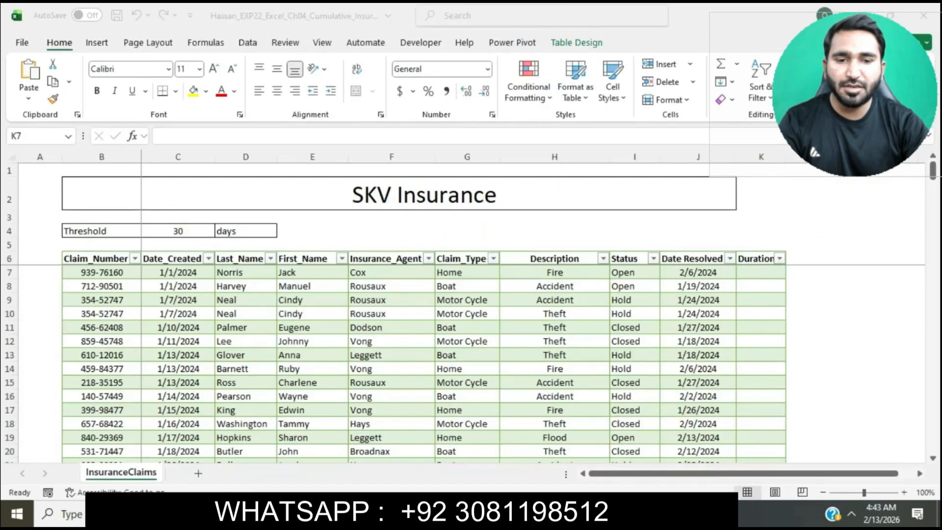
In cell K7, enter =[@[Date Resolved]]-[@[Date_Created]] to calculate the Duration column's days to resolve.
{"action": "type", "text": "="}
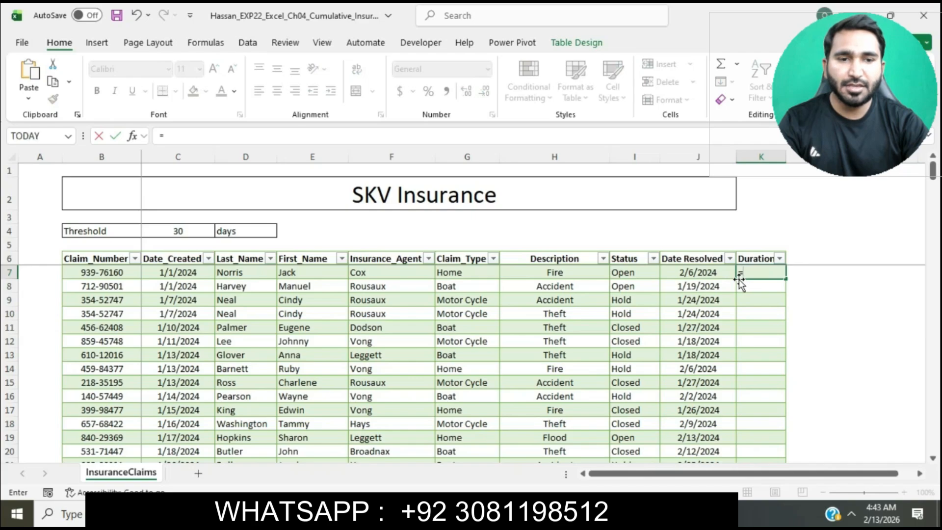
{"action": "left_click", "coordinate": [705, 274]}
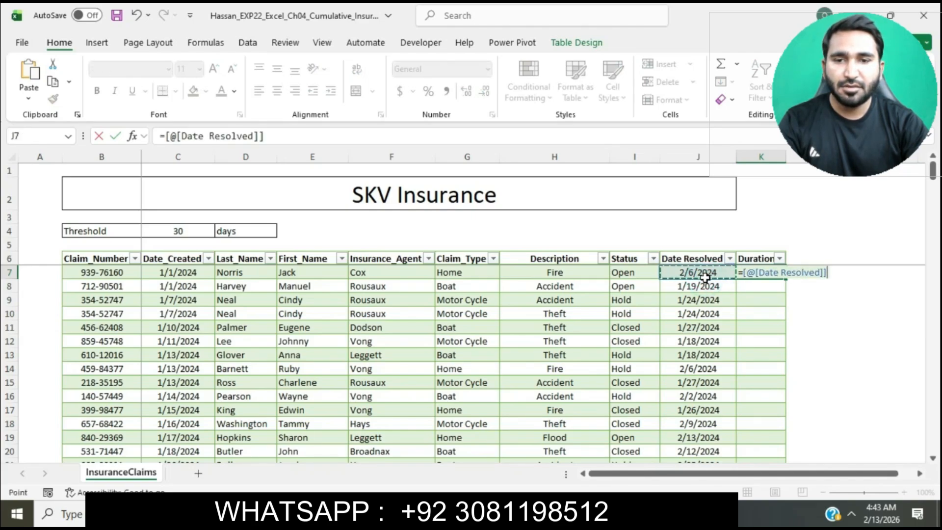
{"action": "type", "text": "-"}
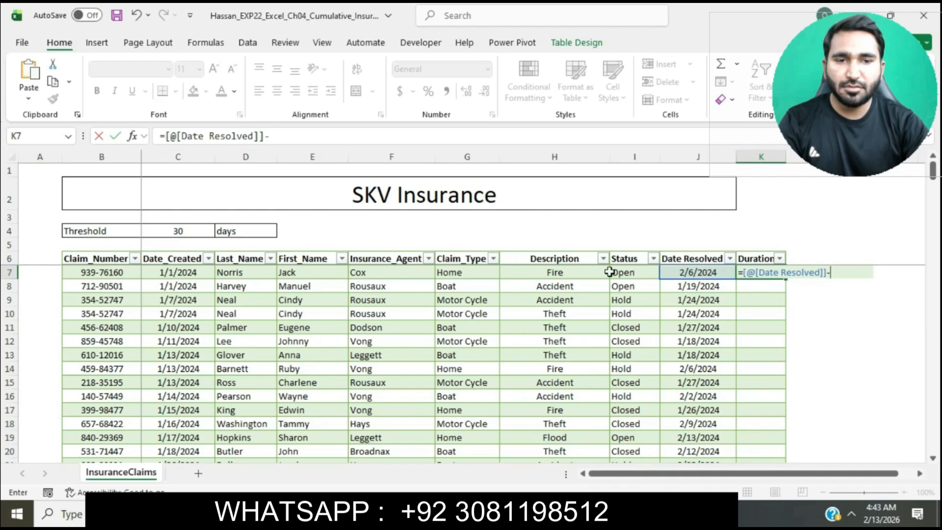
{"action": "left_click", "coordinate": [192, 271]}
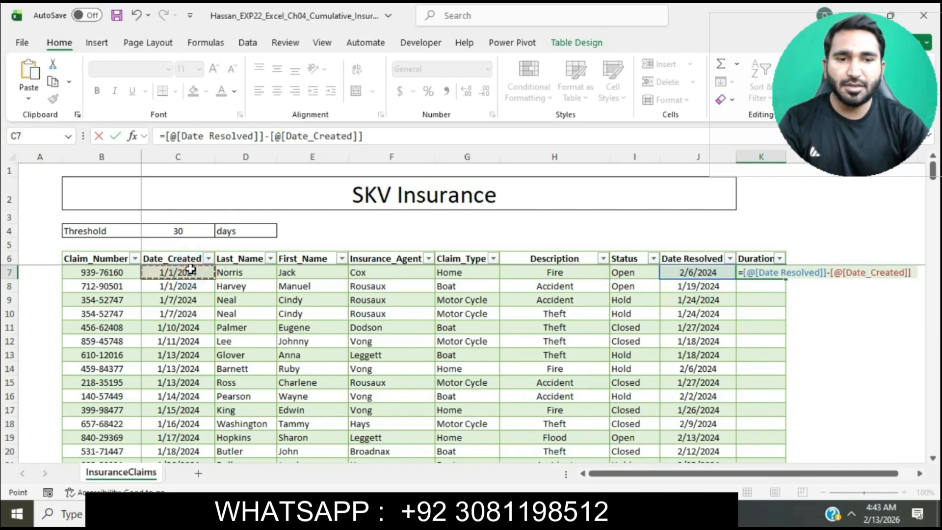
{"action": "key", "text": "Return"}
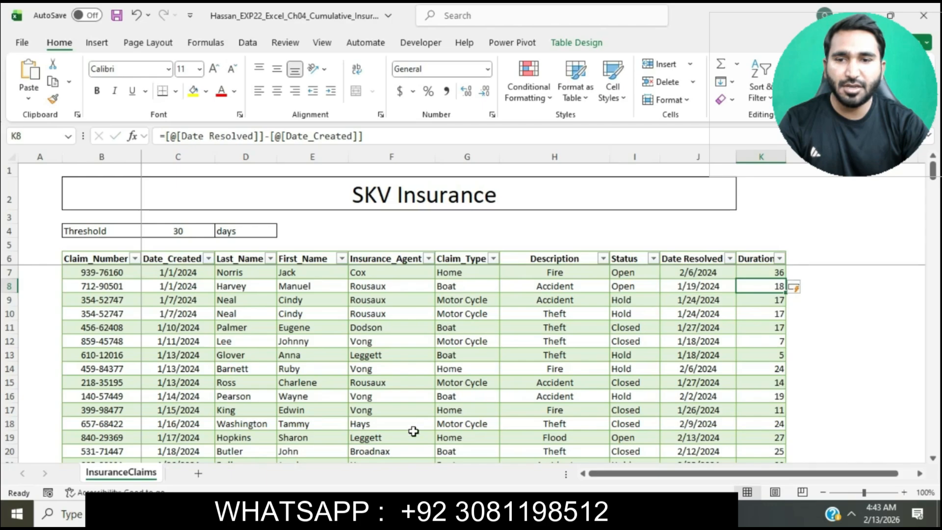
Check the number format requirement of step 6 in the Word instructions, then apply the General format to the Duration values in Excel.
{"action": "key", "text": "alt+Tab"}
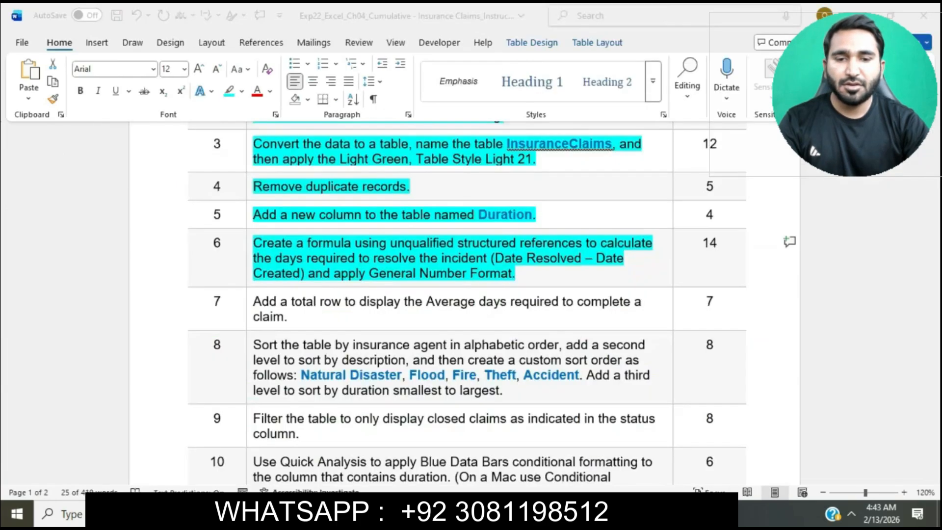
{"action": "left_click", "coordinate": [342, 285]}
{"action": "left_click_drag", "start_coordinate": [309, 274], "coordinate": [512, 276]}
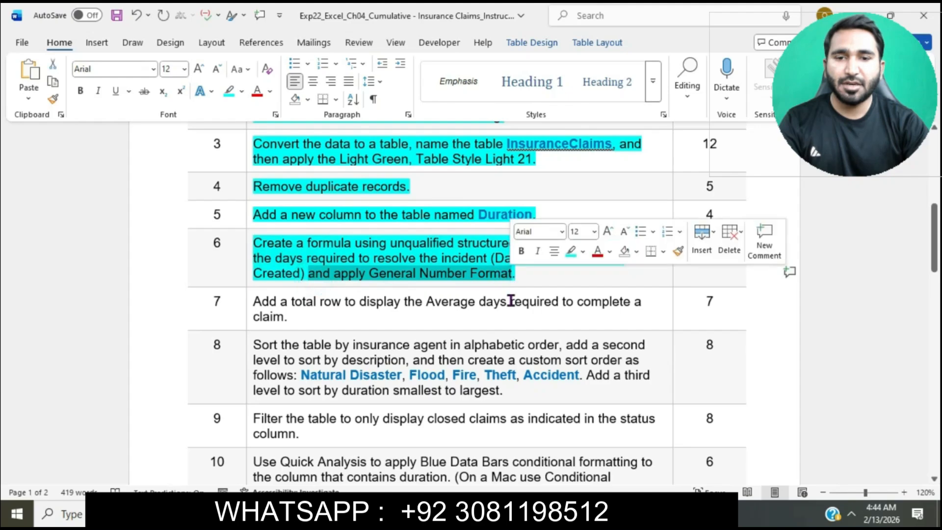
{"action": "left_click", "coordinate": [530, 514]}
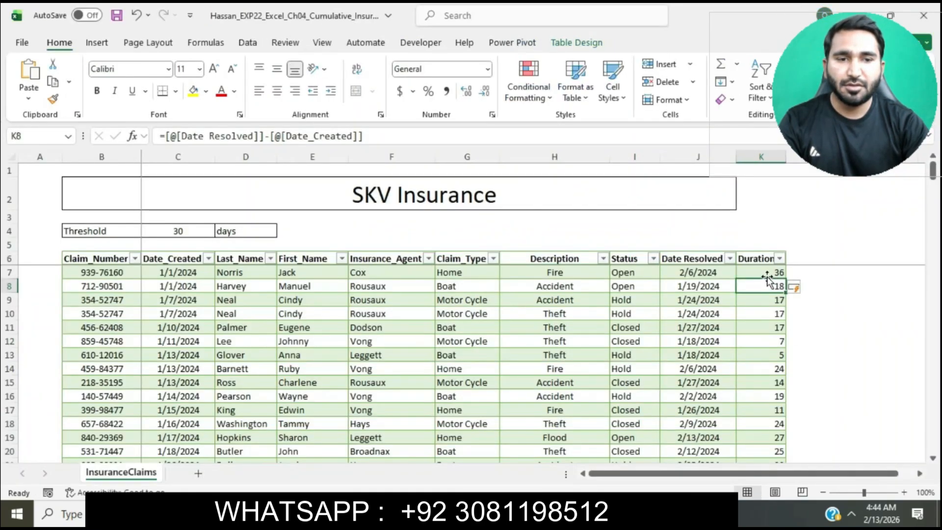
{"action": "left_click_drag", "start_coordinate": [766, 272], "coordinate": [766, 300]}
{"action": "left_click_drag", "start_coordinate": [753, 372], "coordinate": [764, 436]}
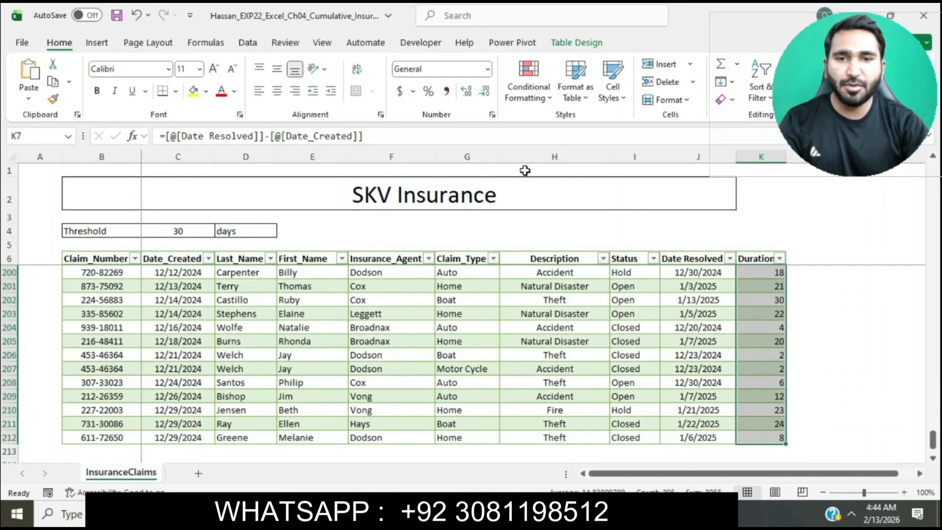
{"action": "left_click", "coordinate": [491, 114]}
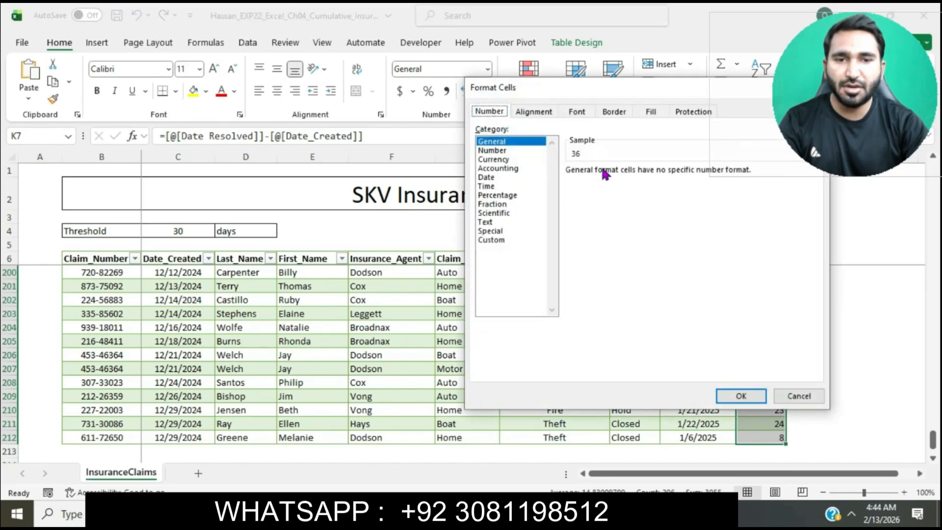
{"action": "left_click", "coordinate": [742, 396]}
Return to the Word instructions and highlight the step 7 text about the total row in turquoise.
{"action": "left_click", "coordinate": [529, 513]}
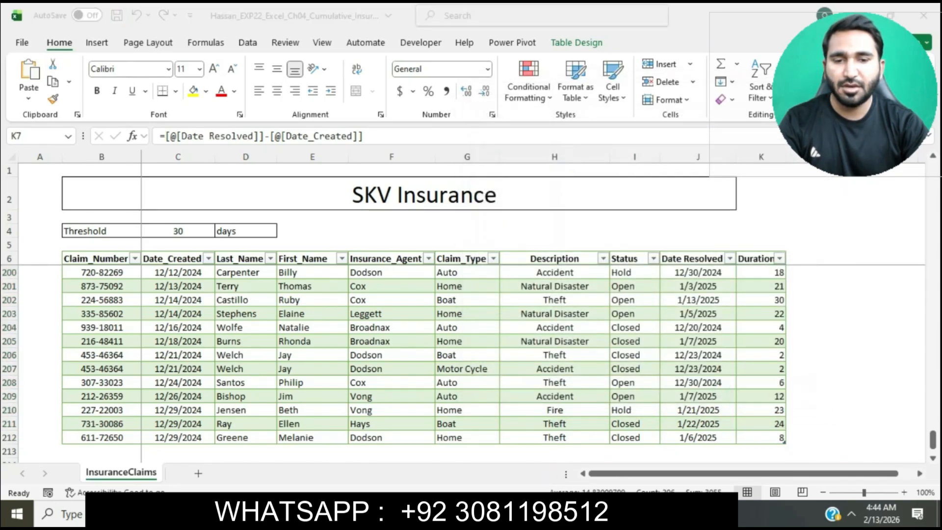
{"action": "left_click", "coordinate": [481, 254]}
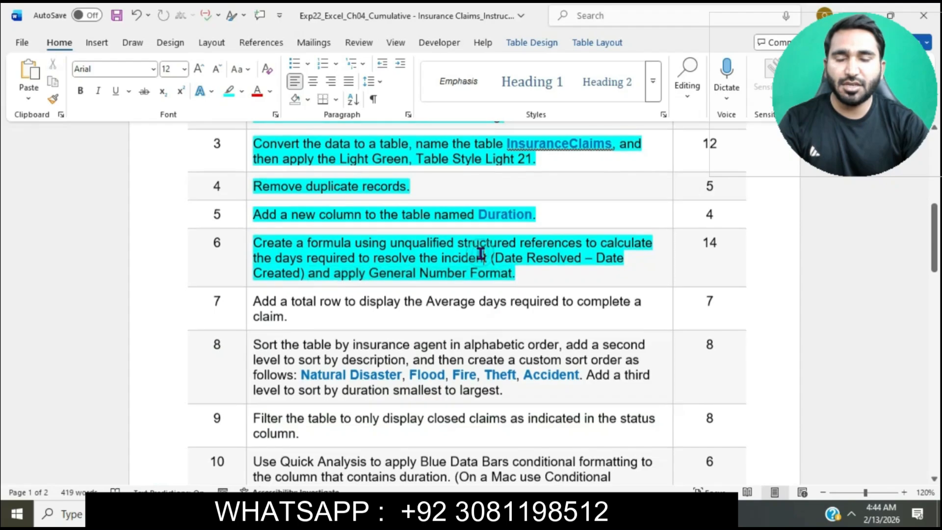
{"action": "scroll", "coordinate": [482, 255], "scroll_direction": "down", "scroll_amount": 2}
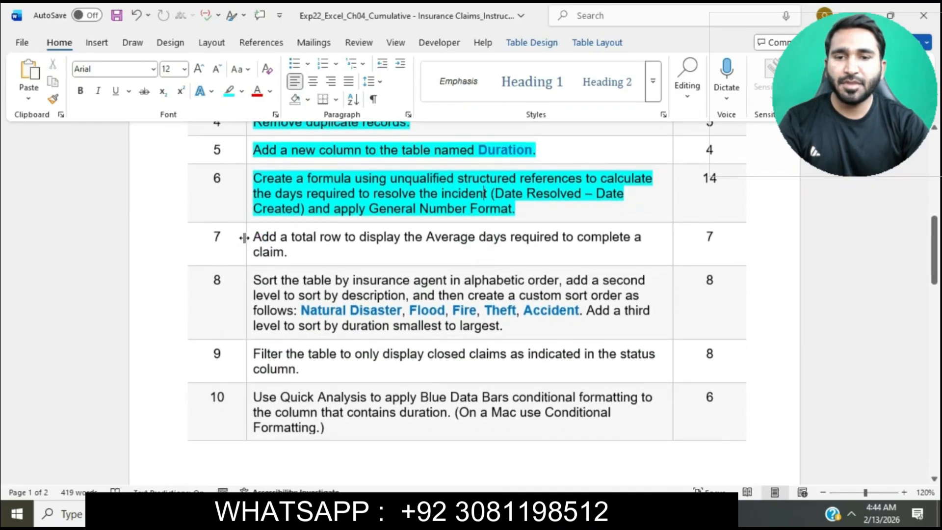
{"action": "left_click", "coordinate": [244, 238]}
{"action": "left_click", "coordinate": [309, 215]}
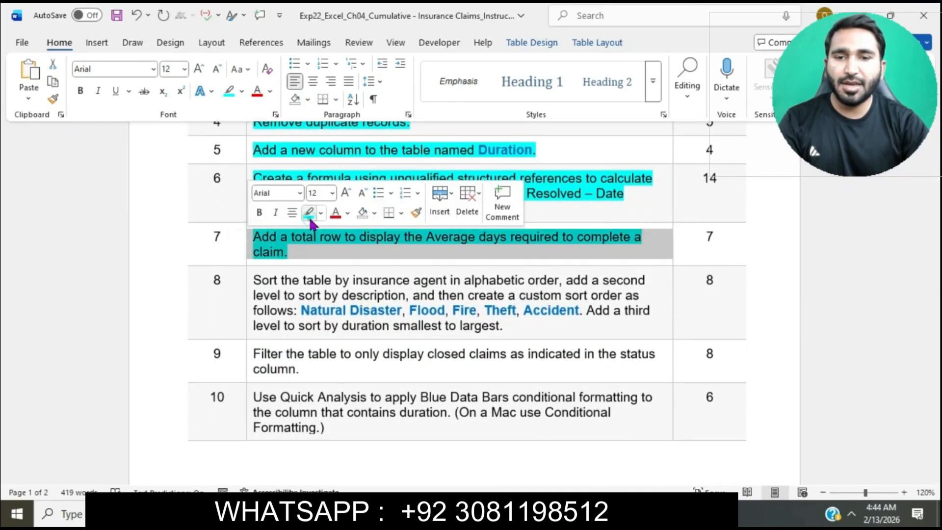
{"action": "left_click", "coordinate": [312, 244]}
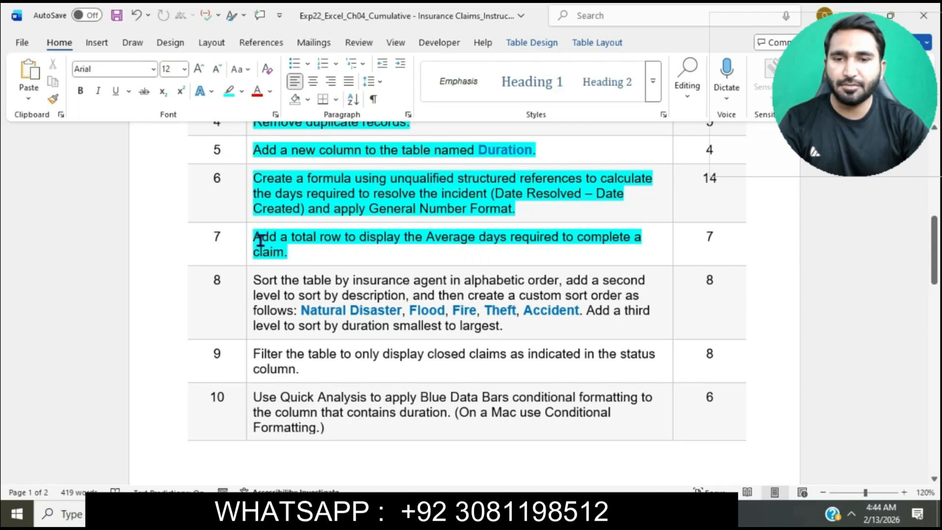
Mark the total row phrase in step 7, then switch to Excel and add a total row to the InsuranceClaims table.
{"action": "left_click_drag", "start_coordinate": [253, 237], "coordinate": [360, 237]}
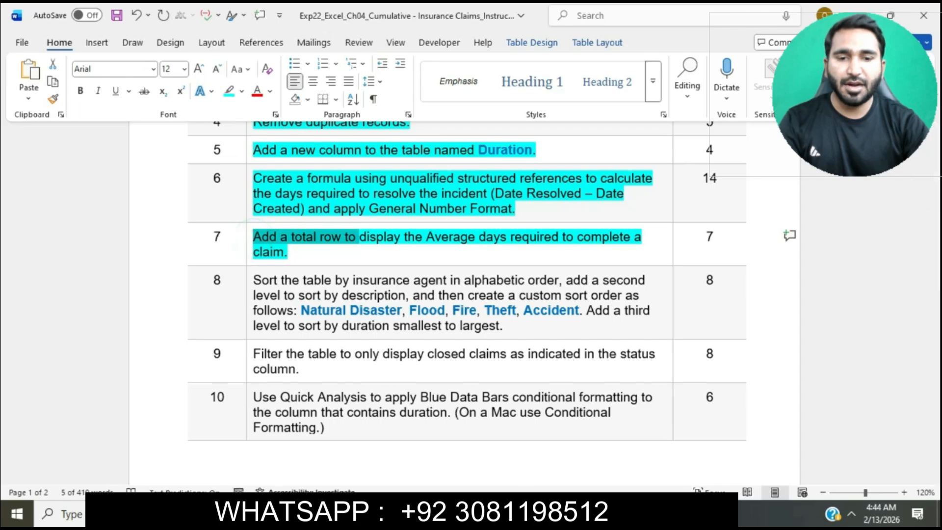
{"action": "left_click", "coordinate": [519, 513]}
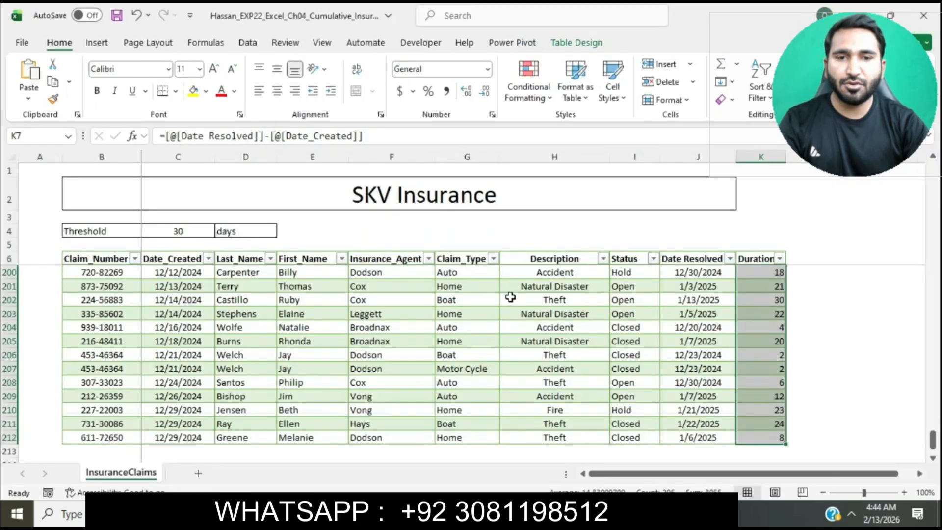
{"action": "left_click", "coordinate": [590, 42]}
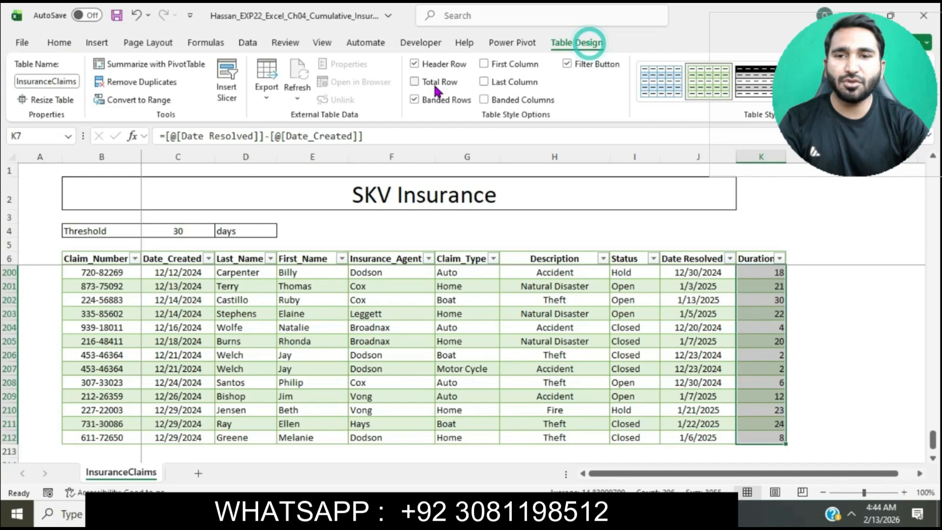
{"action": "left_click", "coordinate": [415, 83]}
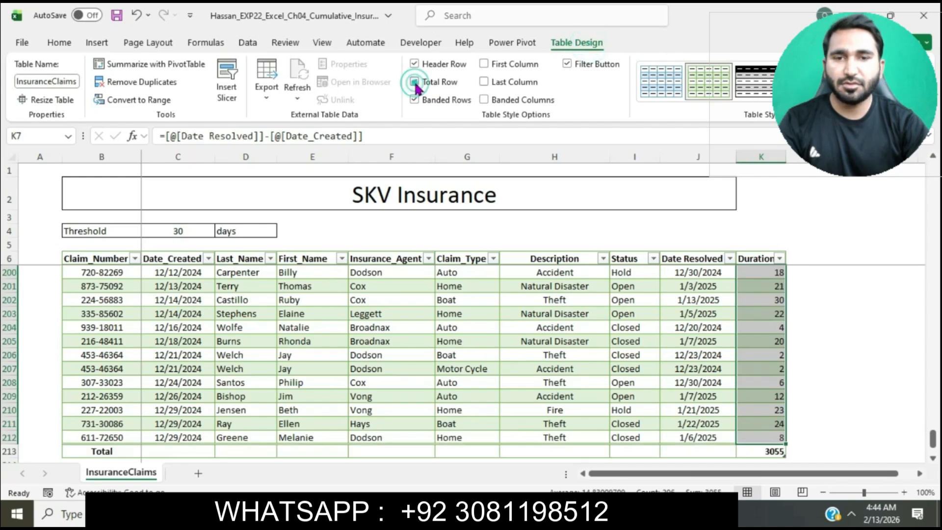
{"action": "left_click", "coordinate": [502, 325]}
{"action": "scroll", "coordinate": [501, 324], "scroll_direction": "down", "scroll_amount": 1}
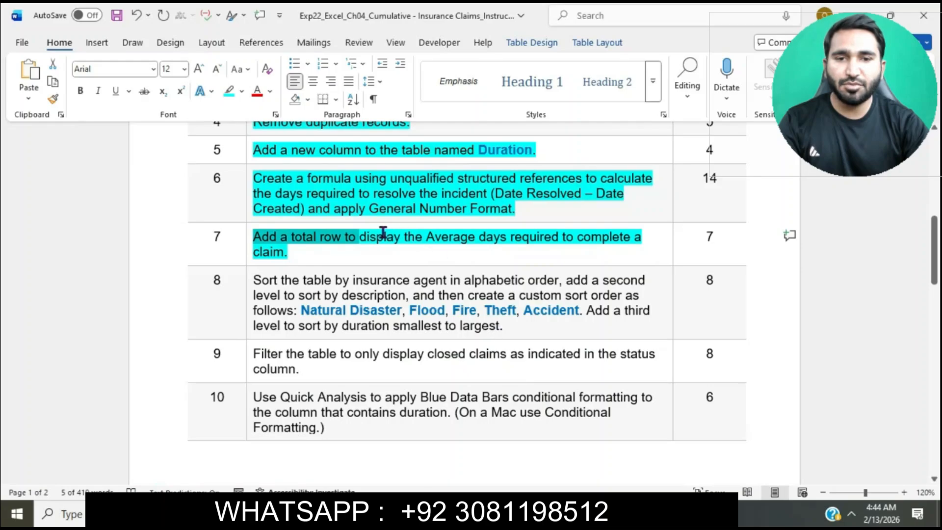
Review the average requirement in step 7 in Word, then set the Duration total in Excel cell K213 to Average.
{"action": "left_click_drag", "start_coordinate": [377, 235], "coordinate": [614, 253]}
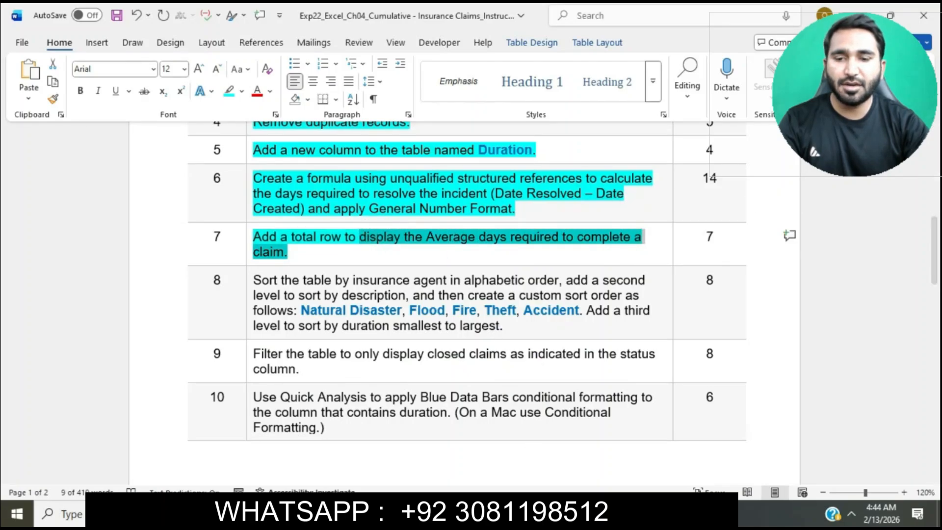
{"action": "key", "text": "alt+Tab"}
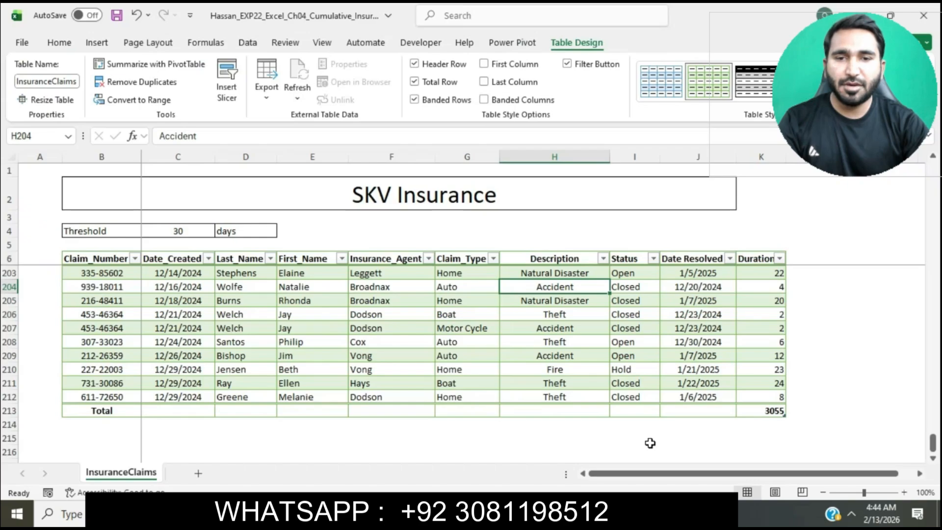
{"action": "left_click", "coordinate": [760, 410]}
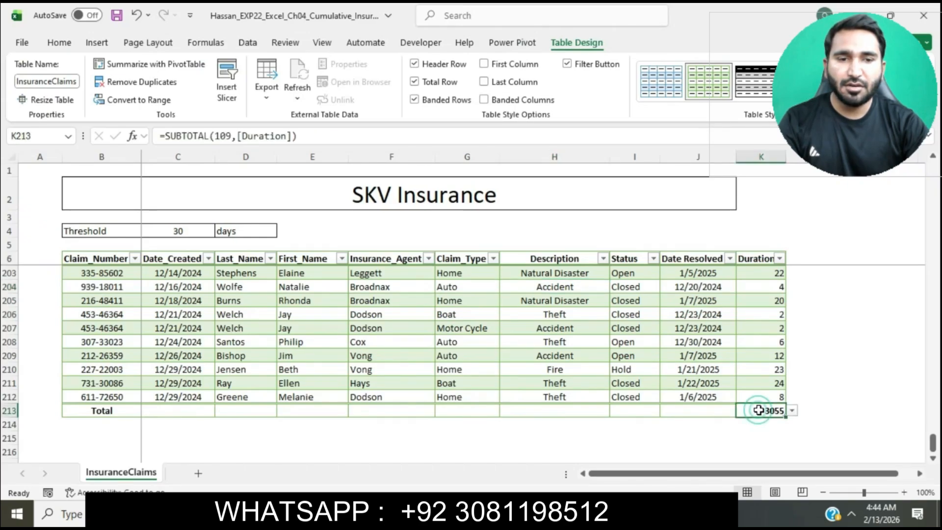
{"action": "left_click", "coordinate": [793, 410]}
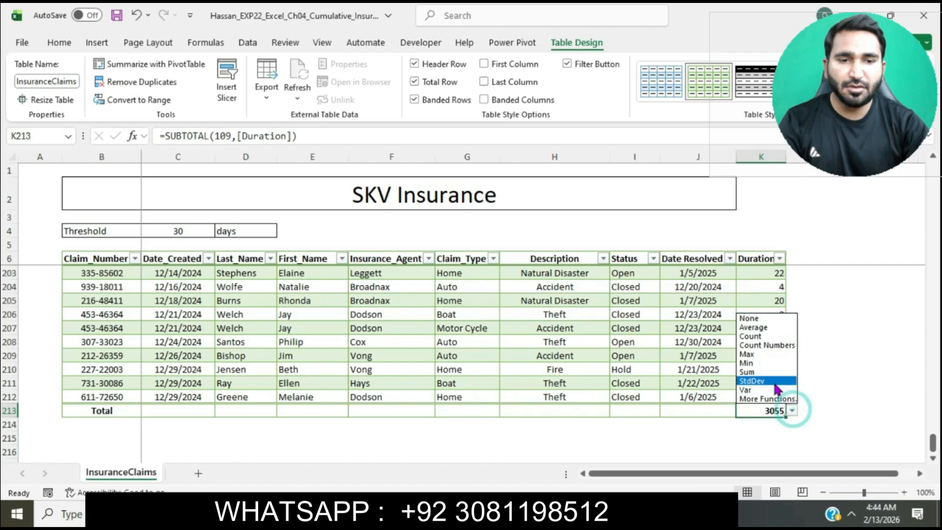
{"action": "left_click", "coordinate": [758, 327]}
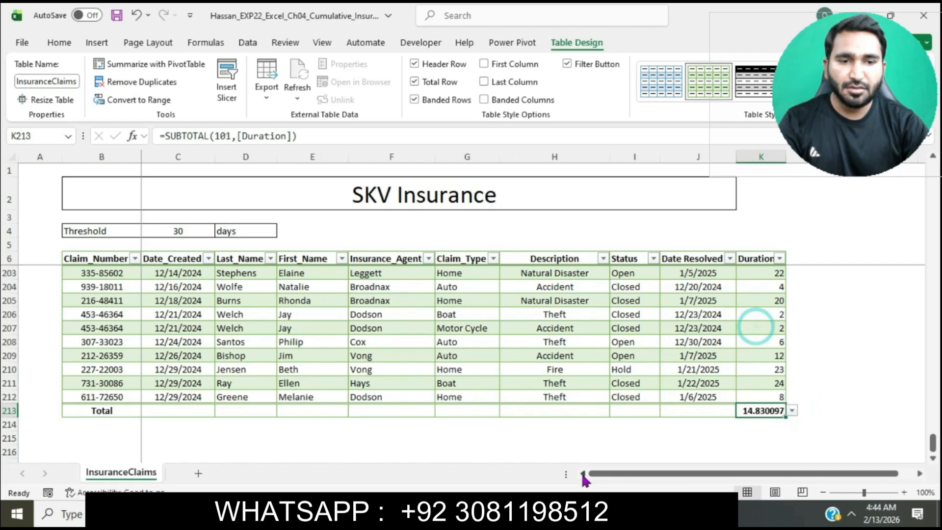
In the Word instructions, highlight everything from step 8 through step 15 and the Total Points row in turquoise.
{"action": "left_click", "coordinate": [491, 514]}
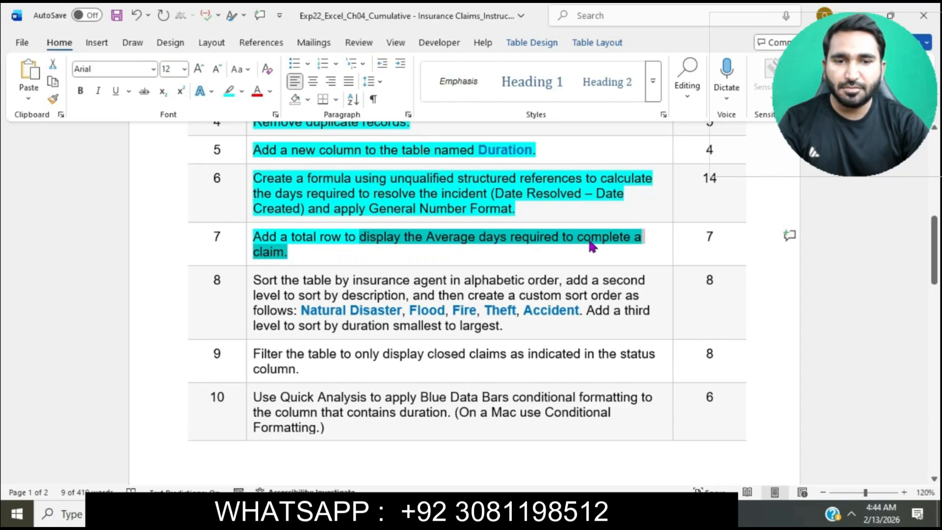
{"action": "left_click", "coordinate": [464, 295]}
{"action": "scroll", "coordinate": [465, 295], "scroll_direction": "down", "scroll_amount": 1}
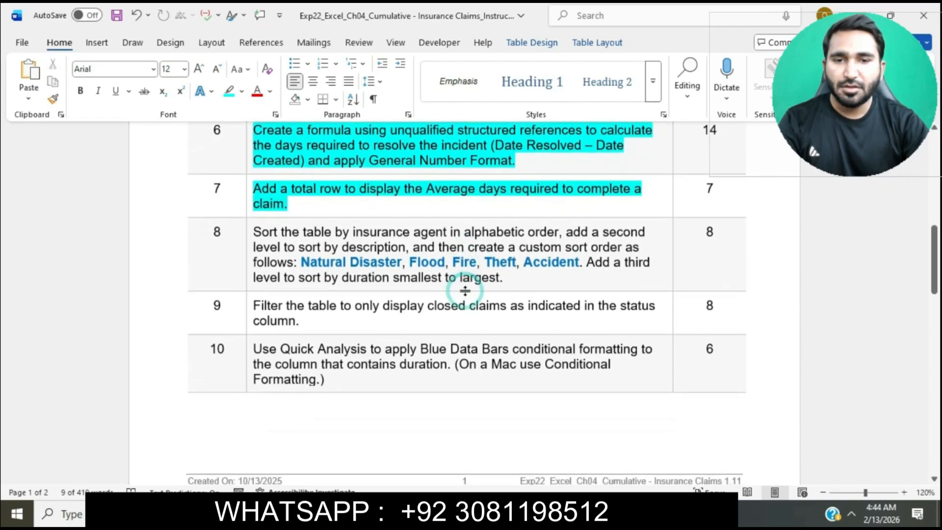
{"action": "left_click_drag", "start_coordinate": [246, 232], "coordinate": [324, 511]}
{"action": "scroll", "coordinate": [247, 230], "scroll_direction": "down", "scroll_amount": 3}
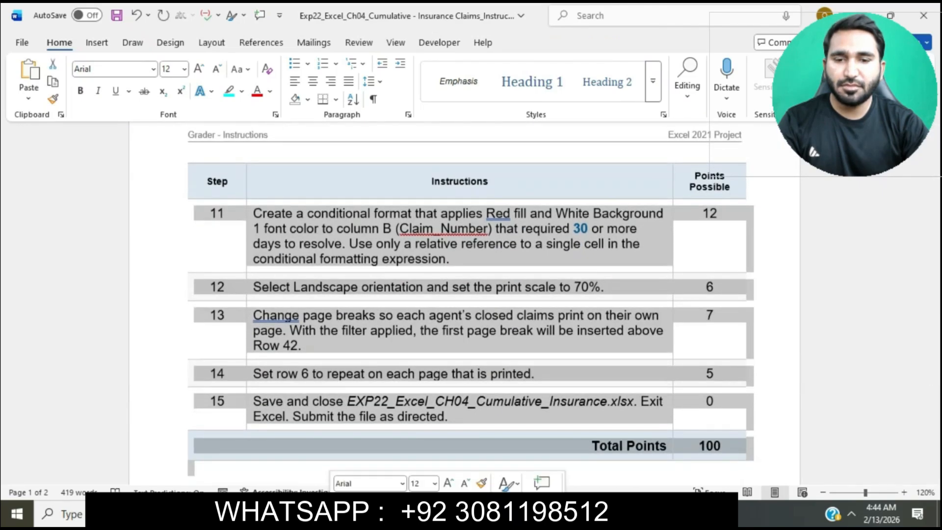
{"action": "left_click", "coordinate": [395, 503]}
{"action": "scroll", "coordinate": [433, 454], "scroll_direction": "down", "scroll_amount": 2}
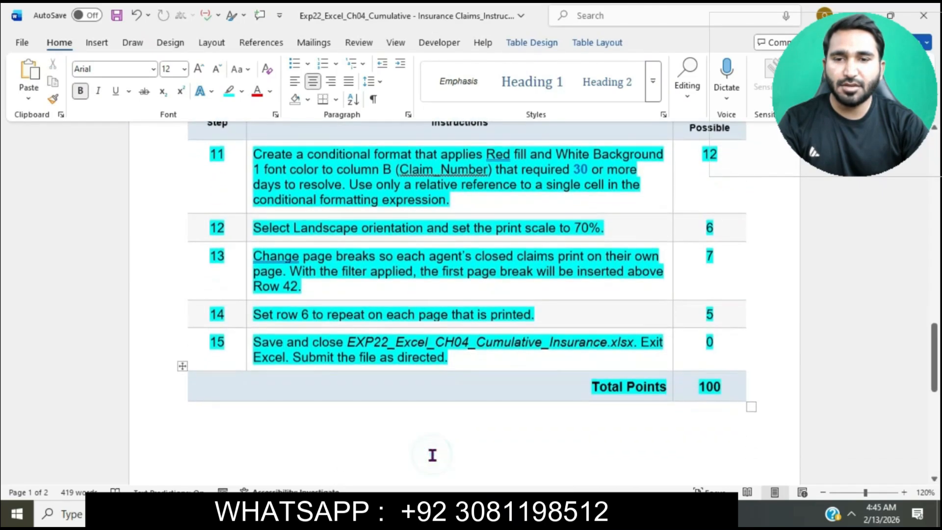
{"action": "scroll", "coordinate": [432, 456], "scroll_direction": "up", "scroll_amount": 3}
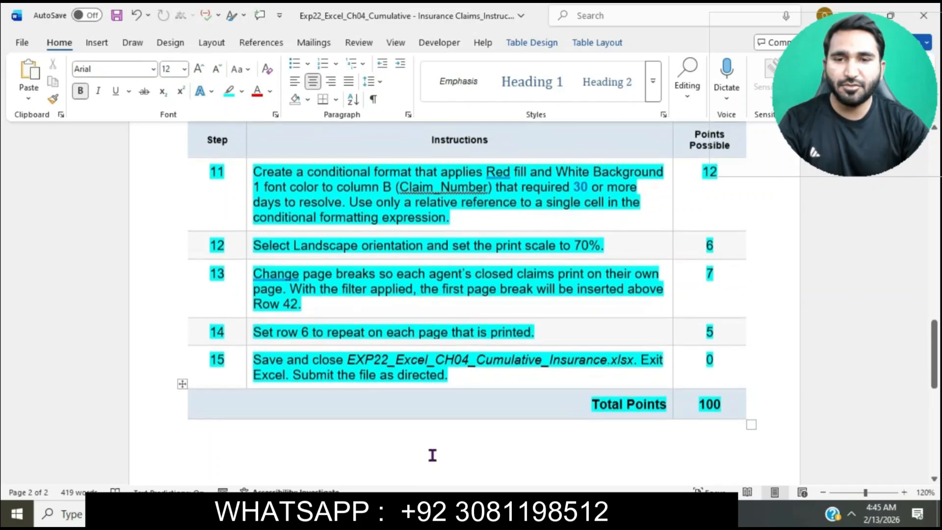
{"action": "scroll", "coordinate": [432, 455], "scroll_direction": "up", "scroll_amount": 15}
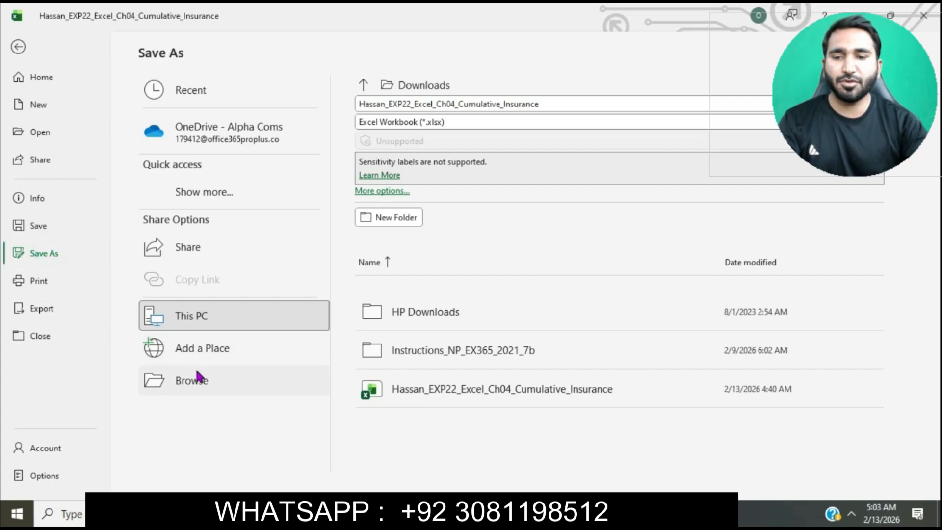
Save the finished Cumulative Insurance file to the Desktop as an Excel Workbook.
{"action": "left_click", "coordinate": [193, 379]}
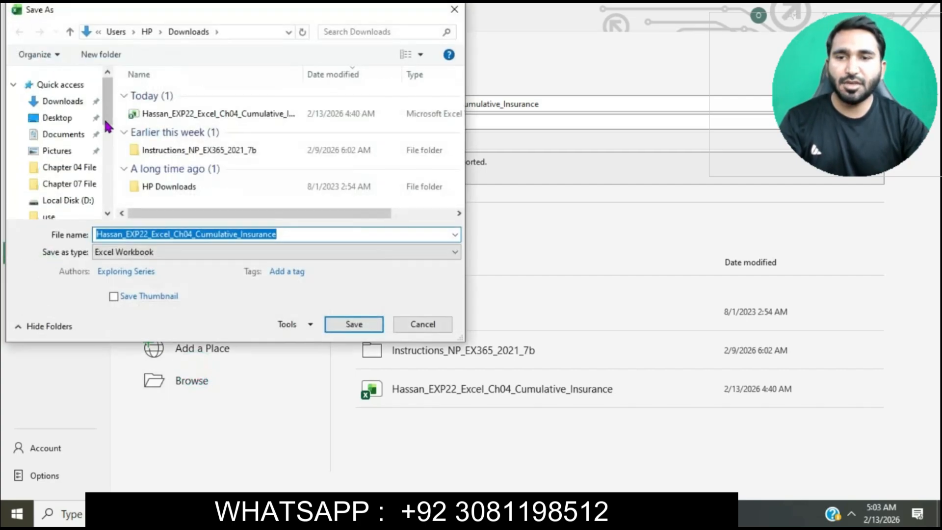
{"action": "left_click", "coordinate": [58, 119]}
{"action": "left_click", "coordinate": [353, 324]}
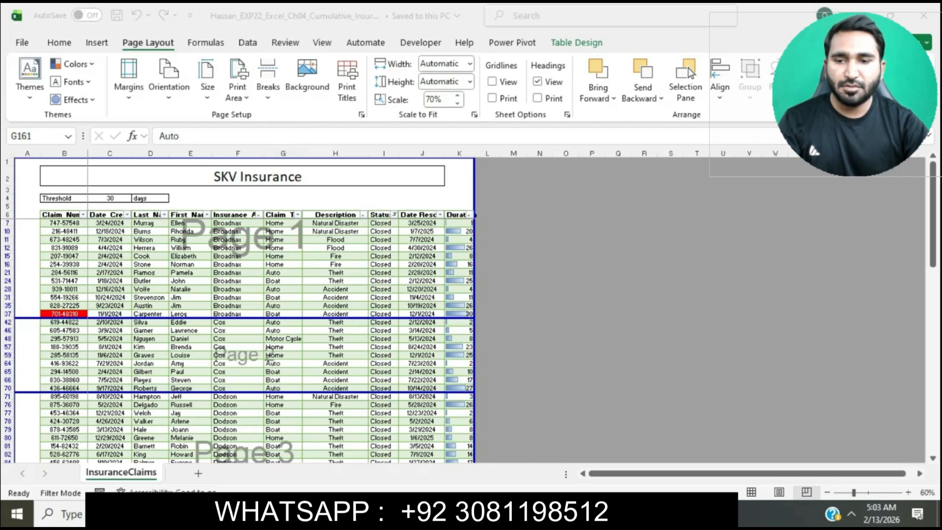
Switch to the Office Grader window in Chrome and close the Download Starting Materials dialog.
{"action": "mouse_move", "coordinate": [435, 512]}
{"action": "left_click", "coordinate": [487, 462]}
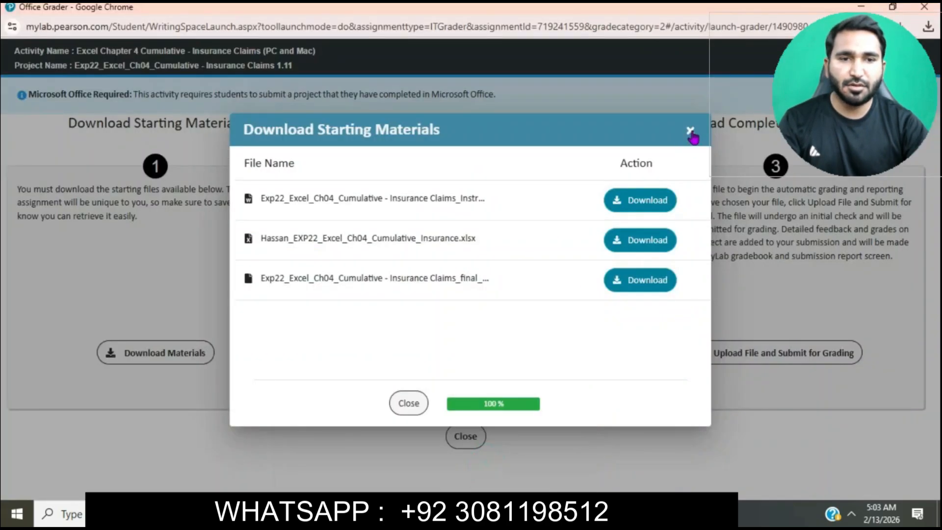
{"action": "left_click", "coordinate": [691, 134]}
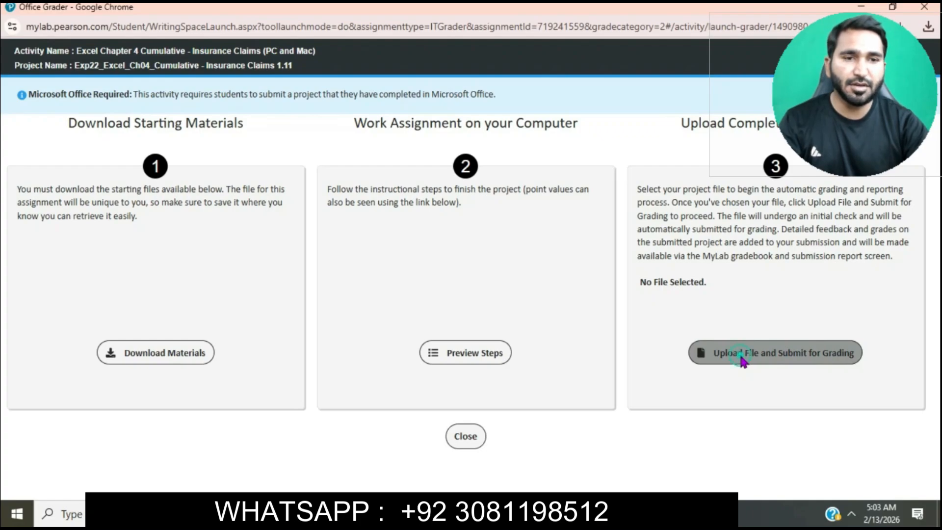
Upload the Cumulative Insurance workbook from the Desktop, submit it for grading, and continue past the submission message.
{"action": "left_click", "coordinate": [743, 362]}
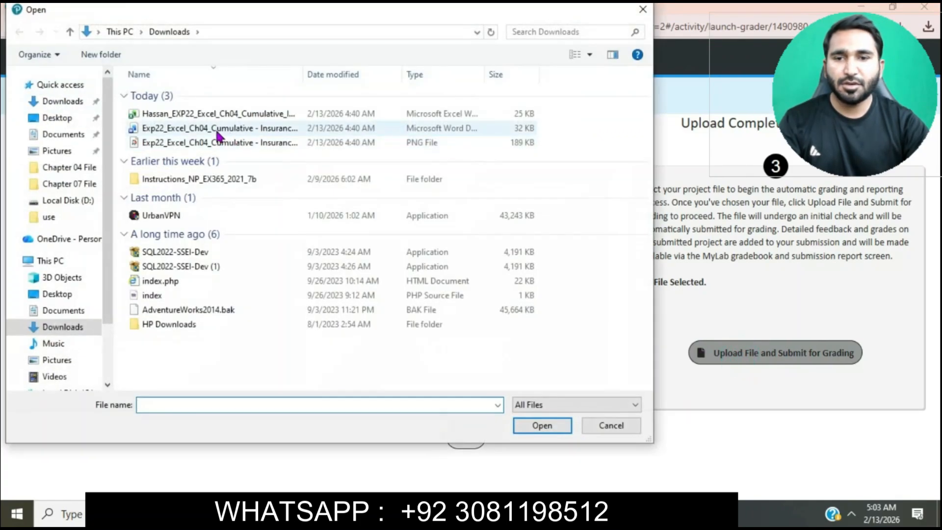
{"action": "left_click", "coordinate": [79, 117]}
{"action": "left_click", "coordinate": [203, 94]}
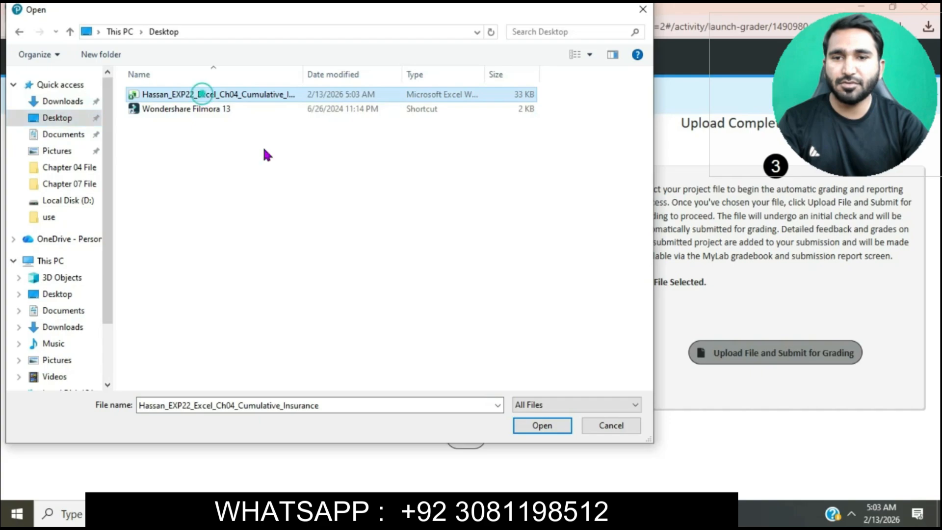
{"action": "left_click", "coordinate": [562, 428]}
{"action": "left_click", "coordinate": [718, 359]}
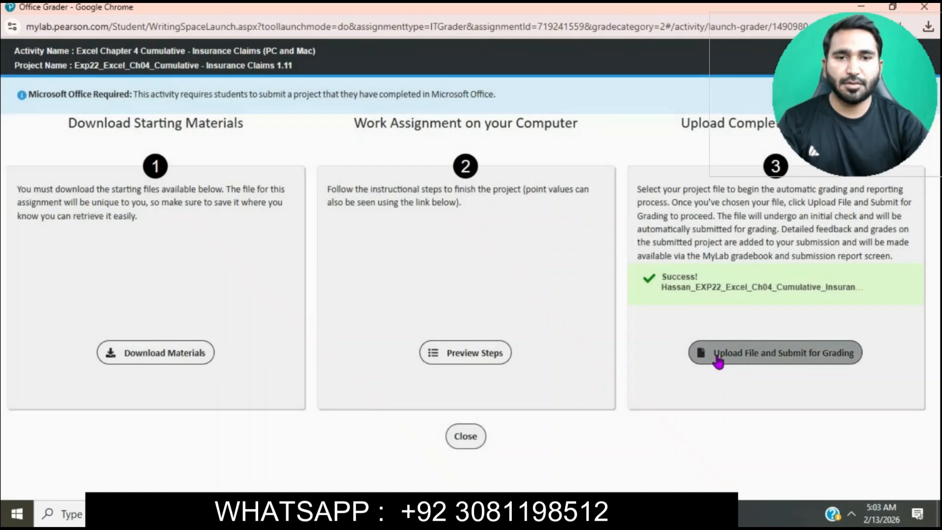
{"action": "left_click", "coordinate": [718, 361]}
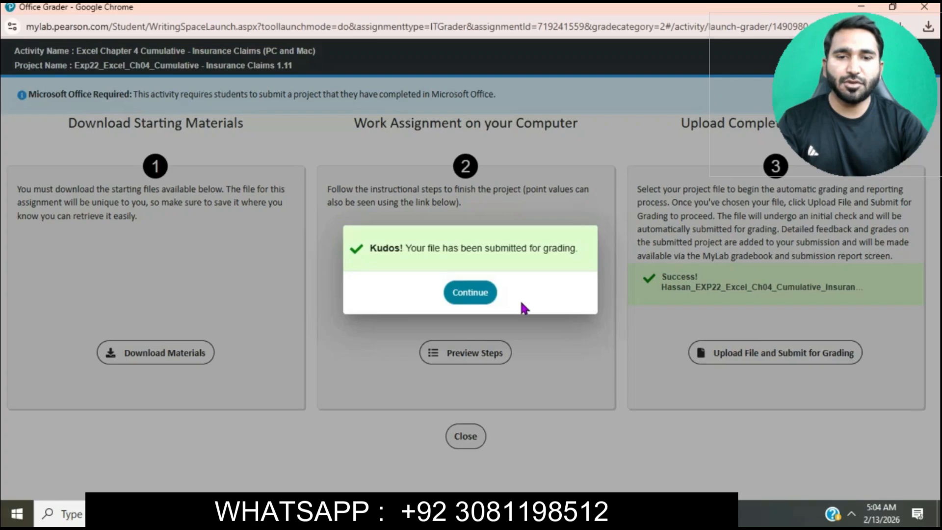
{"action": "left_click", "coordinate": [486, 293]}
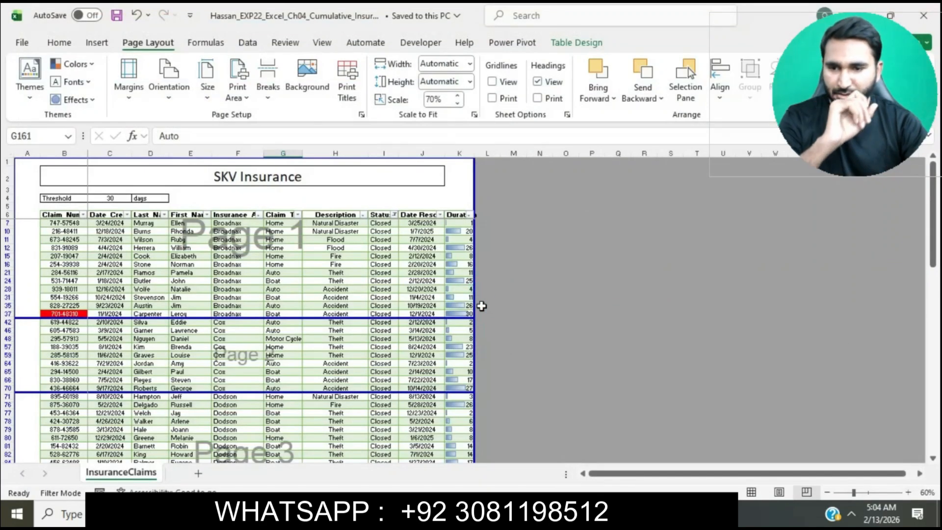